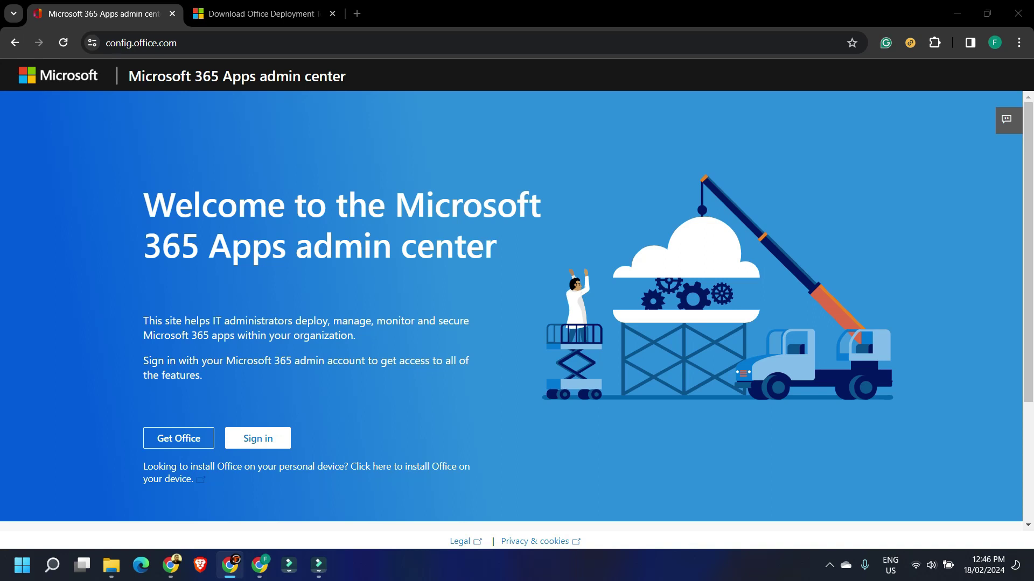
# Start creating a new Office deployment configuration on config.office.com without signing in.
pyautogui.click(178, 42)
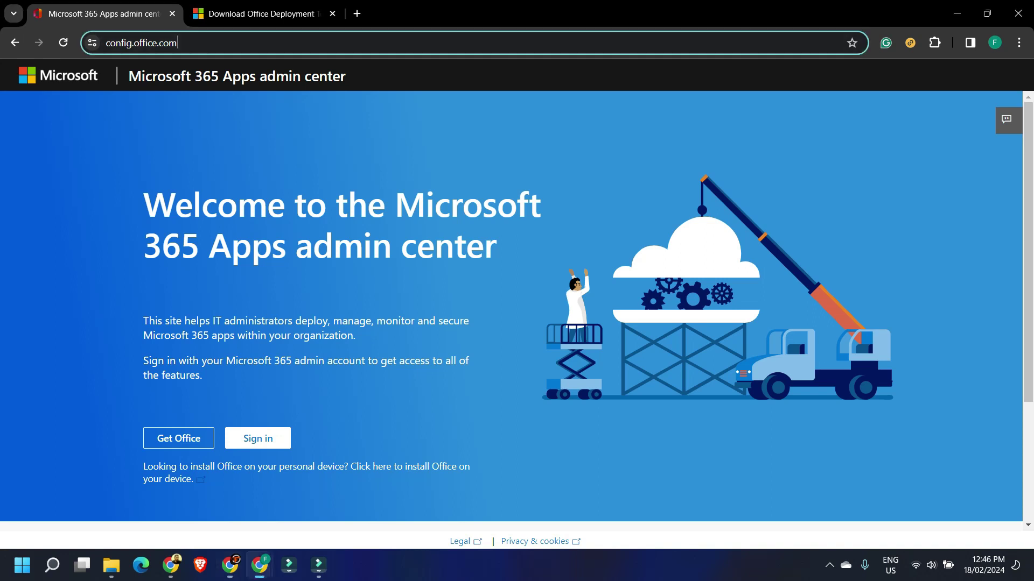
pyautogui.moveTo(177, 42); pyautogui.dragTo(105, 42)
pyautogui.scroll(-3, 511, 310)
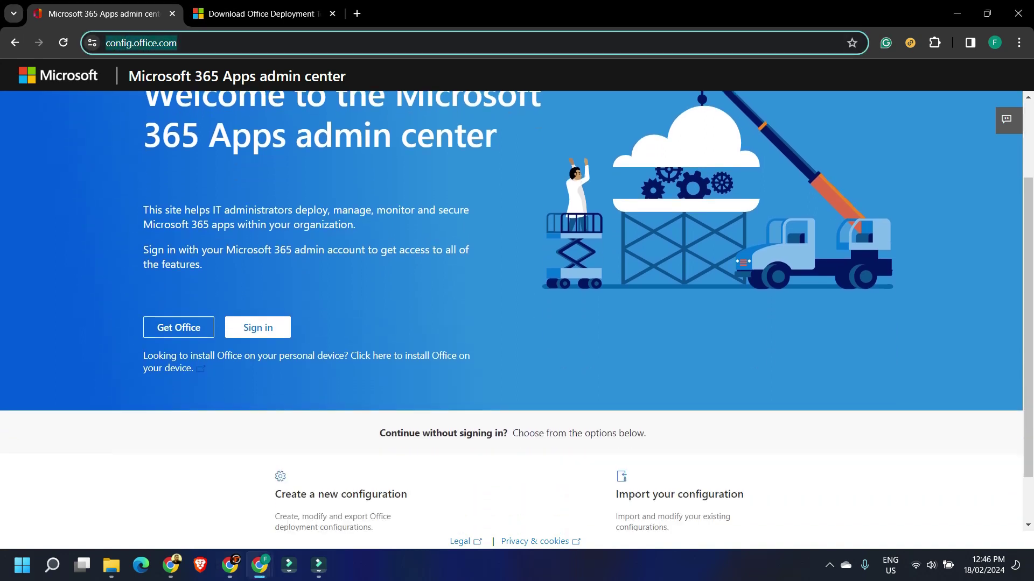
pyautogui.scroll(-1, 517, 311)
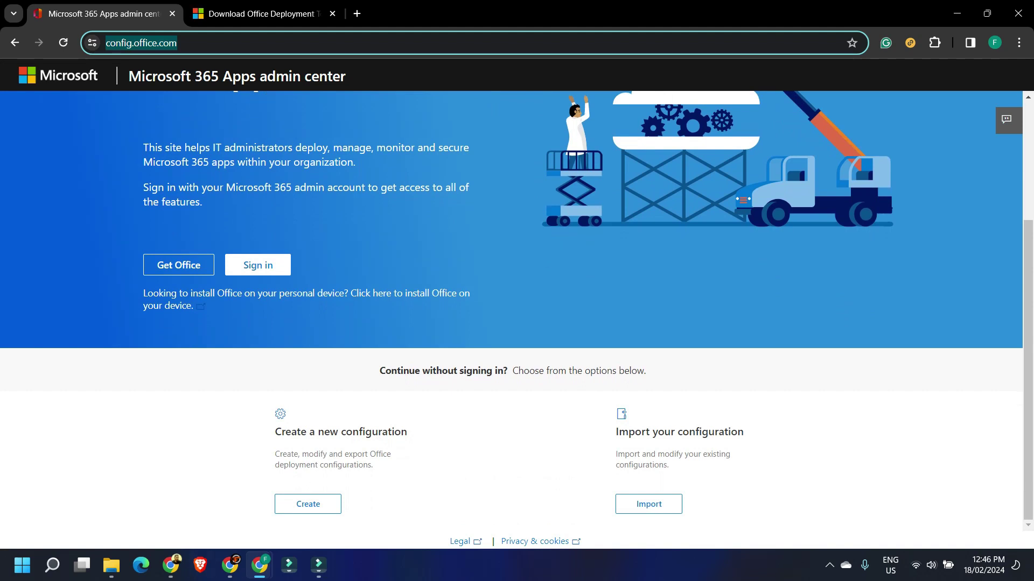
pyautogui.moveTo(274, 432); pyautogui.dragTo(407, 432)
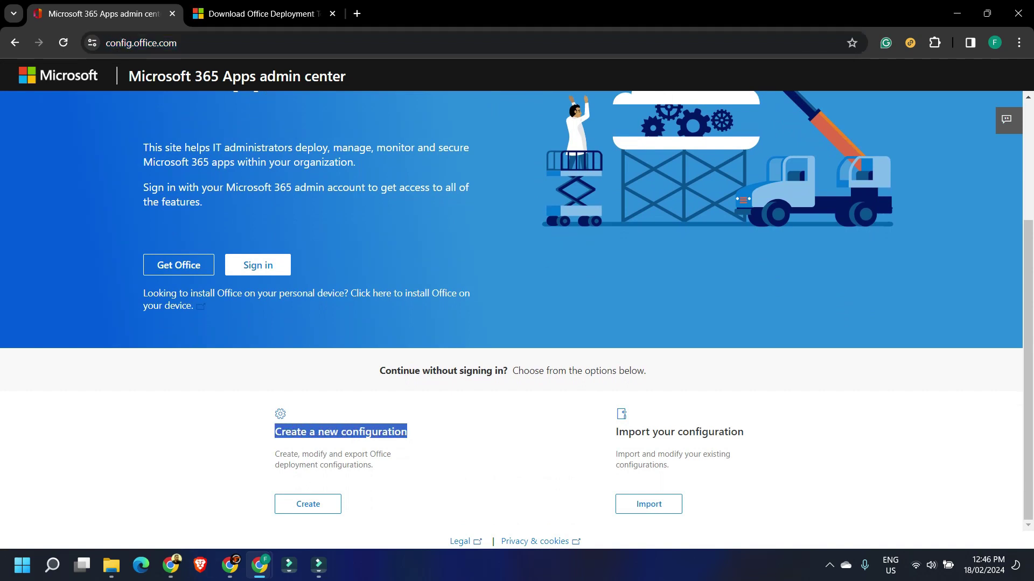
pyautogui.click(308, 504)
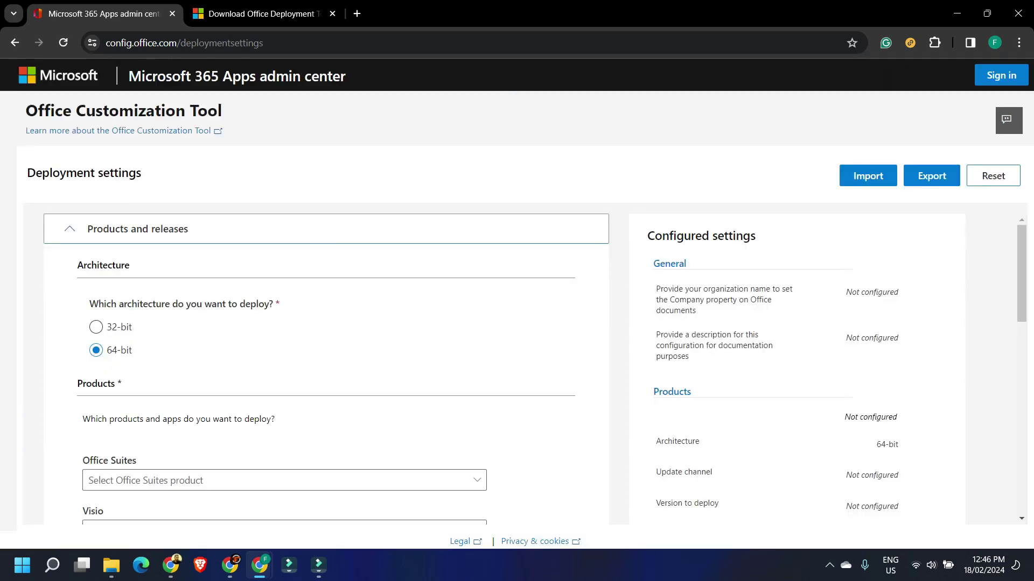
# Open the Windows system information page to check whether the operating system is 32-bit or 64-bit.
pyautogui.scroll(-1, 111, 260)
pyautogui.scroll(1, 110, 260)
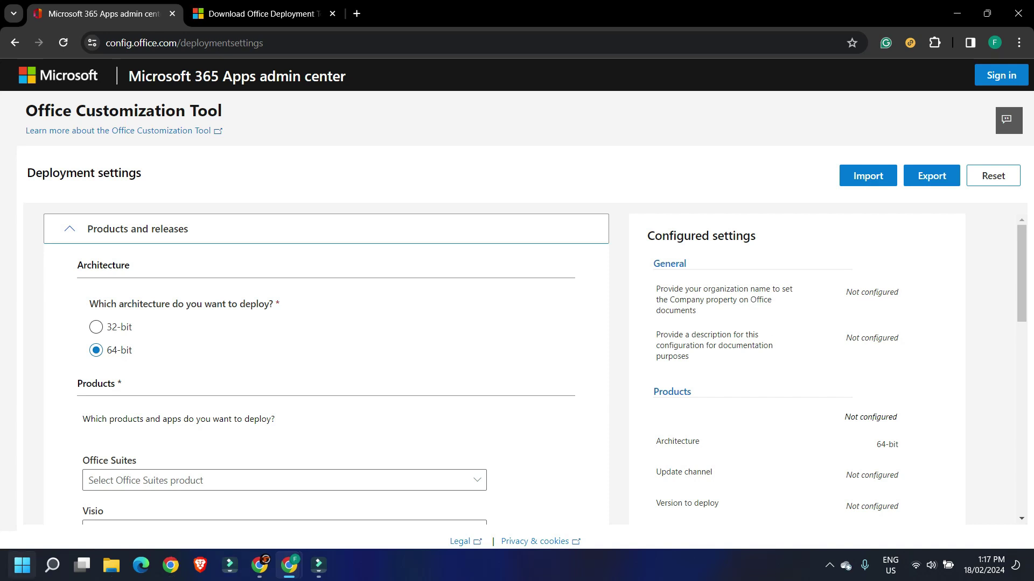
pyautogui.press('super+x')
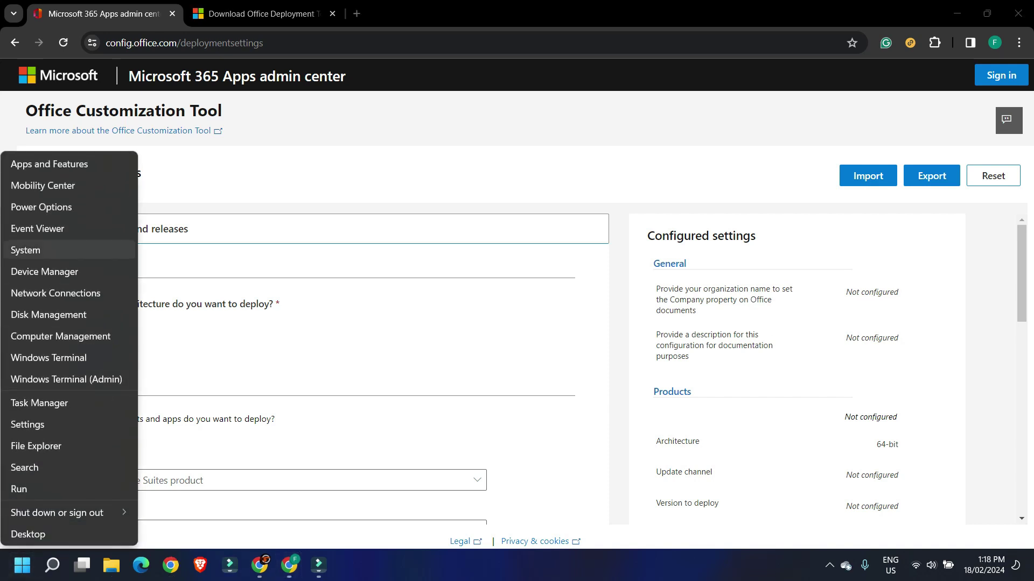
pyautogui.press('Return')
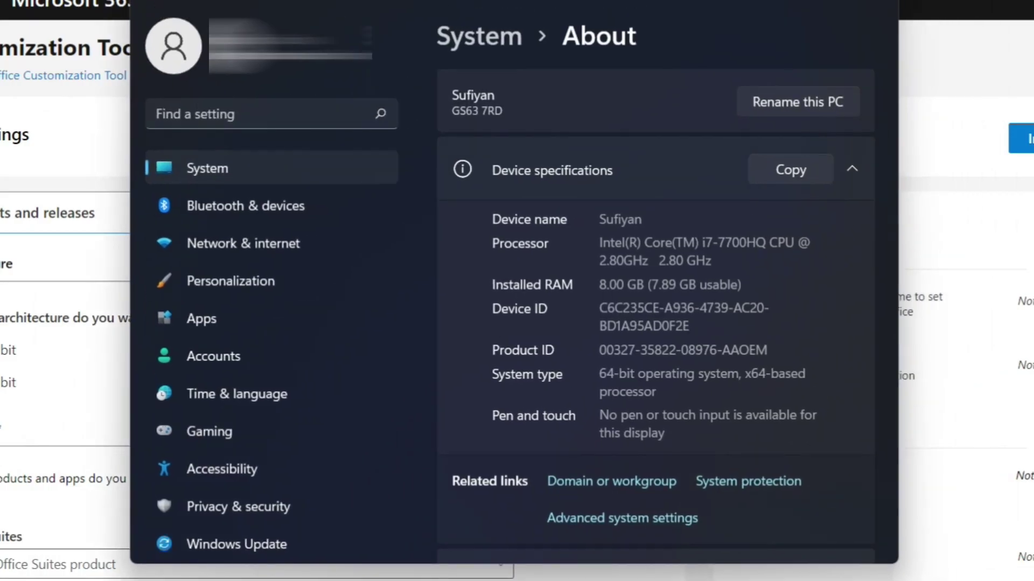
# Choose Office Professional Plus 2019 - Volume License as the Office suite to deploy.
pyautogui.scroll(-2, 655, 321)
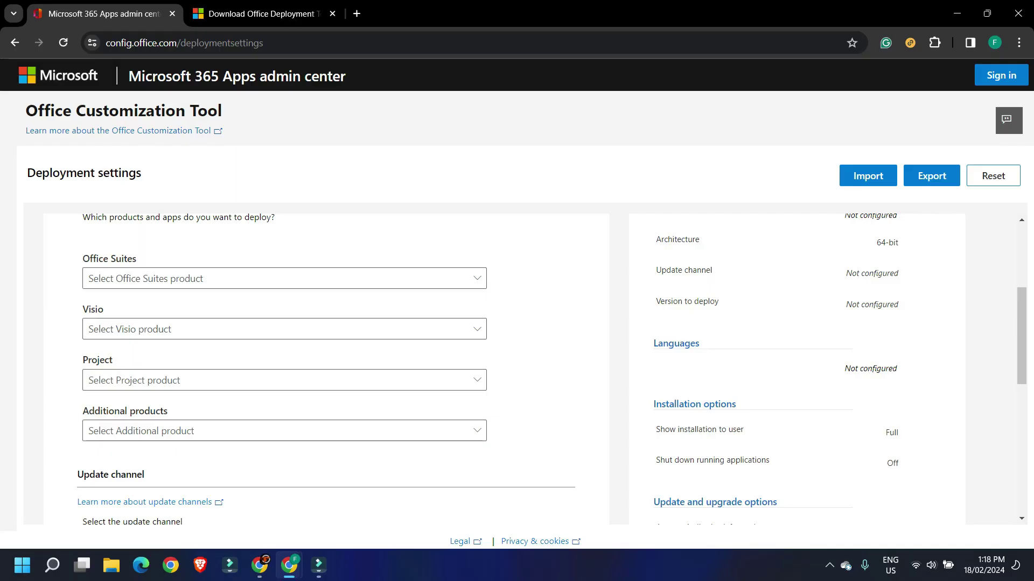
pyautogui.click(284, 278)
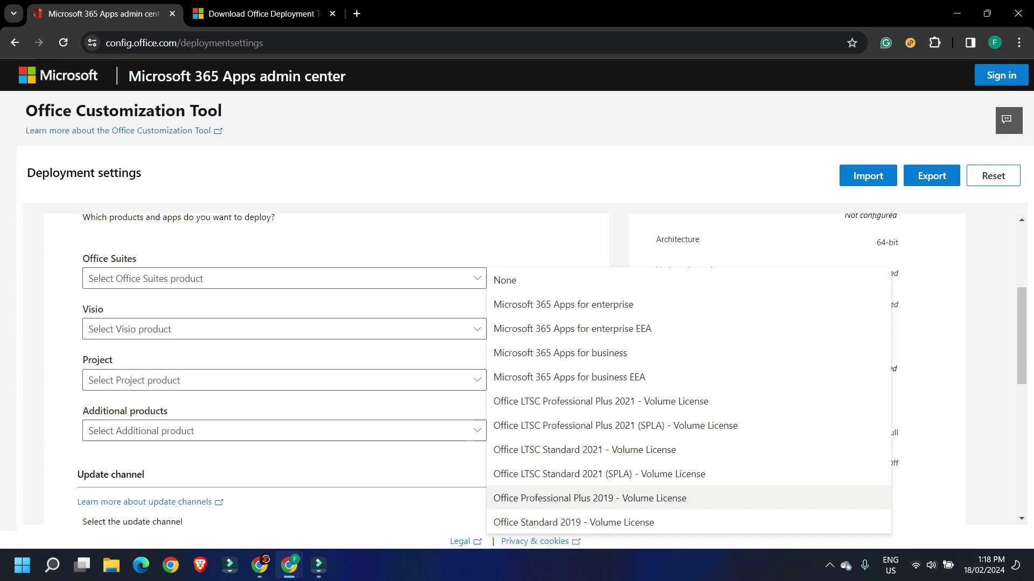
pyautogui.click(589, 498)
pyautogui.scroll(-2, 323, 366)
pyautogui.scroll(2, 323, 366)
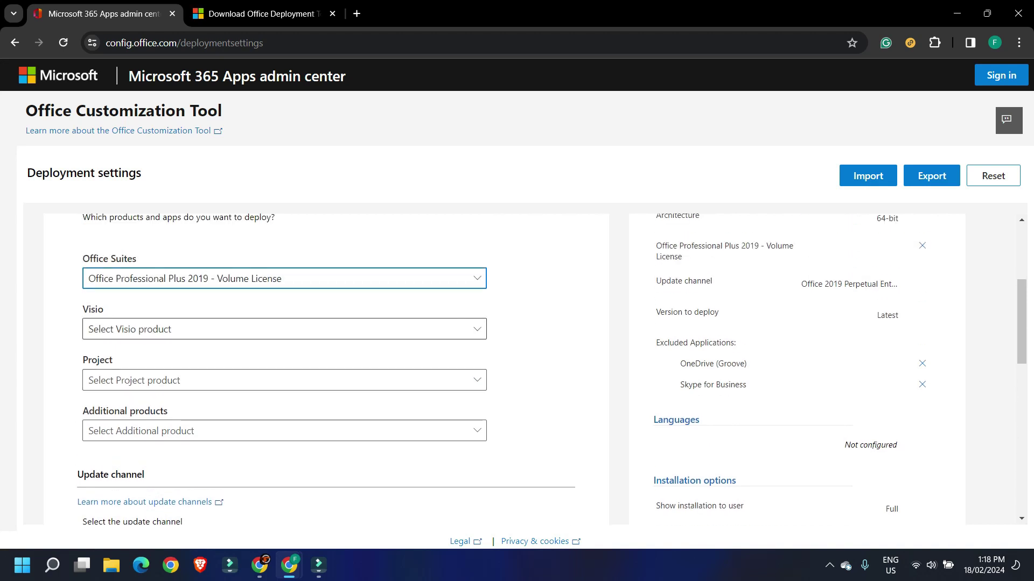
# Review the available Visio, Project, additional product and update channel options without changing any of them.
pyautogui.click(284, 329)
pyautogui.scroll(-2, 323, 366)
pyautogui.scroll(1, 323, 366)
pyautogui.click(284, 313)
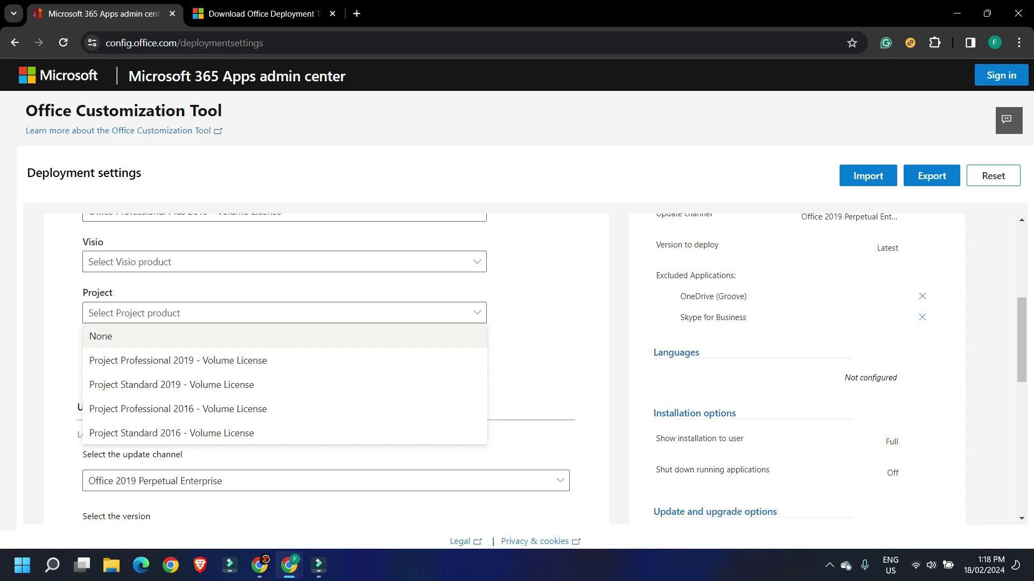
pyautogui.scroll(-1, 323, 366)
pyautogui.scroll(1, 323, 366)
pyautogui.click(284, 363)
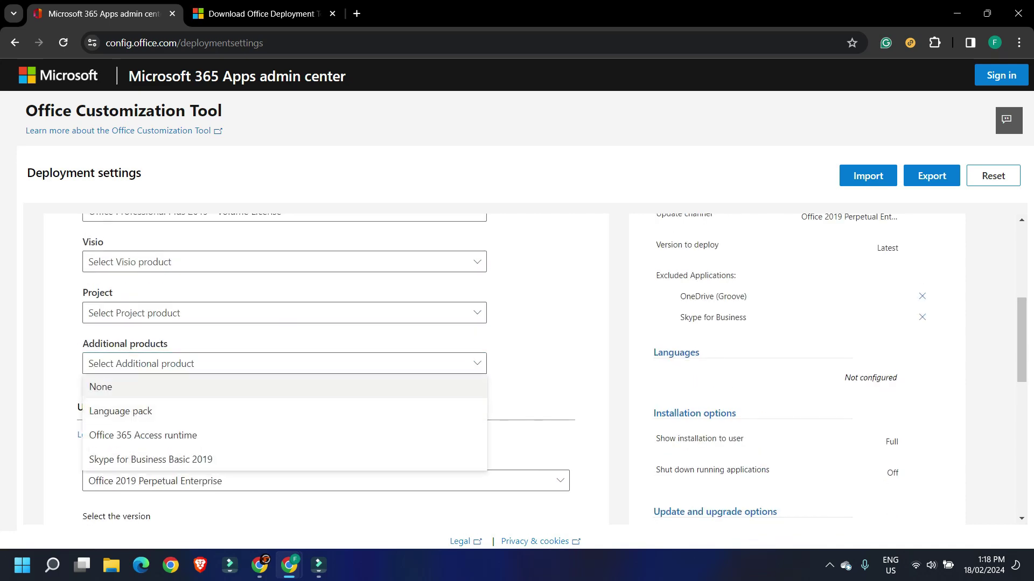
pyautogui.press('Escape')
pyautogui.scroll(-2, 323, 366)
pyautogui.click(326, 343)
pyautogui.scroll(-1, 323, 366)
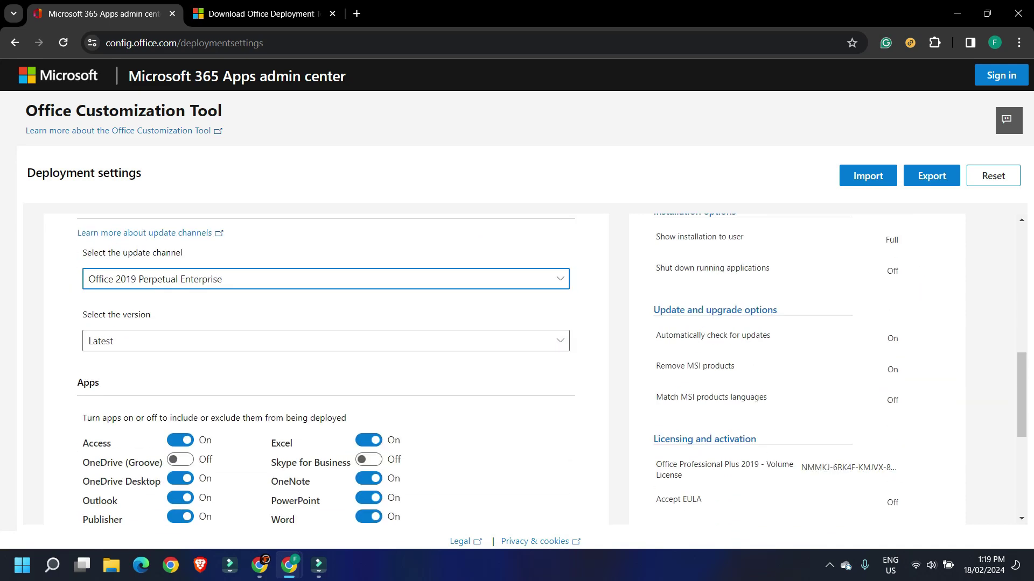
# Exclude Access and Publisher from the deployed apps and complete the products and releases section.
pyautogui.scroll(-3, 323, 366)
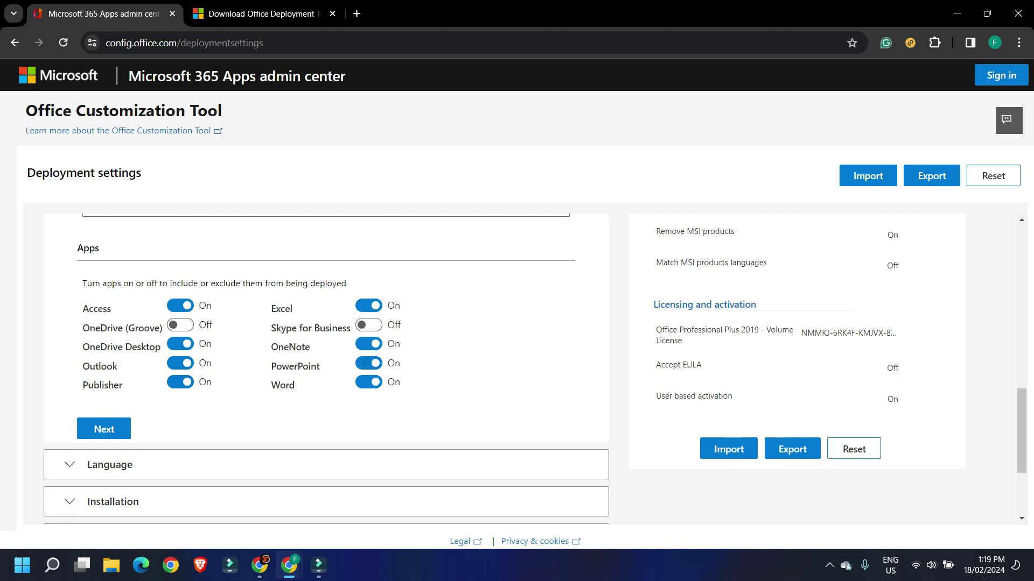
pyautogui.click(179, 305)
pyautogui.click(180, 381)
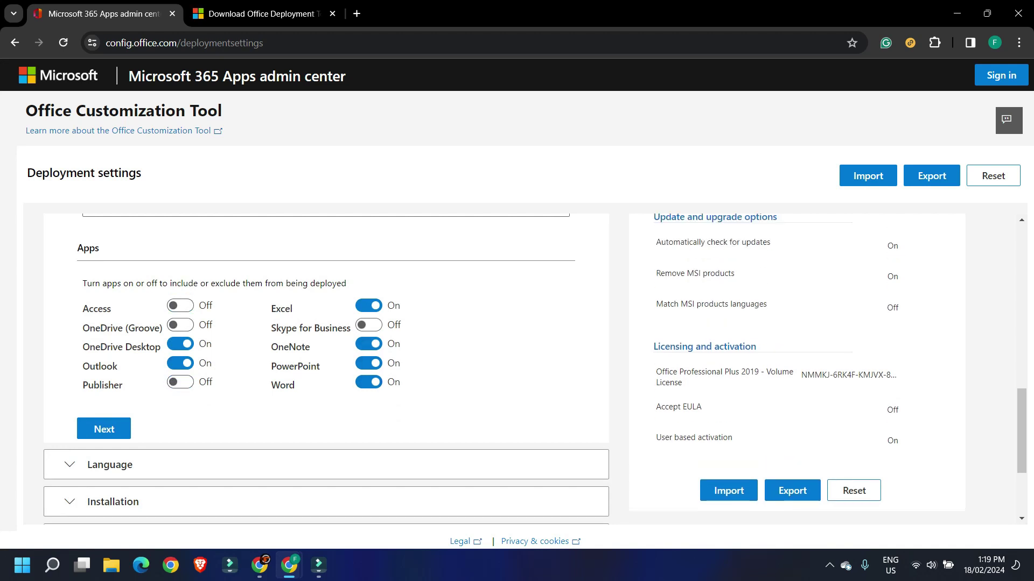
pyautogui.scroll(-1, 323, 366)
pyautogui.scroll(1, 323, 366)
pyautogui.scroll(-2, 323, 366)
pyautogui.click(103, 293)
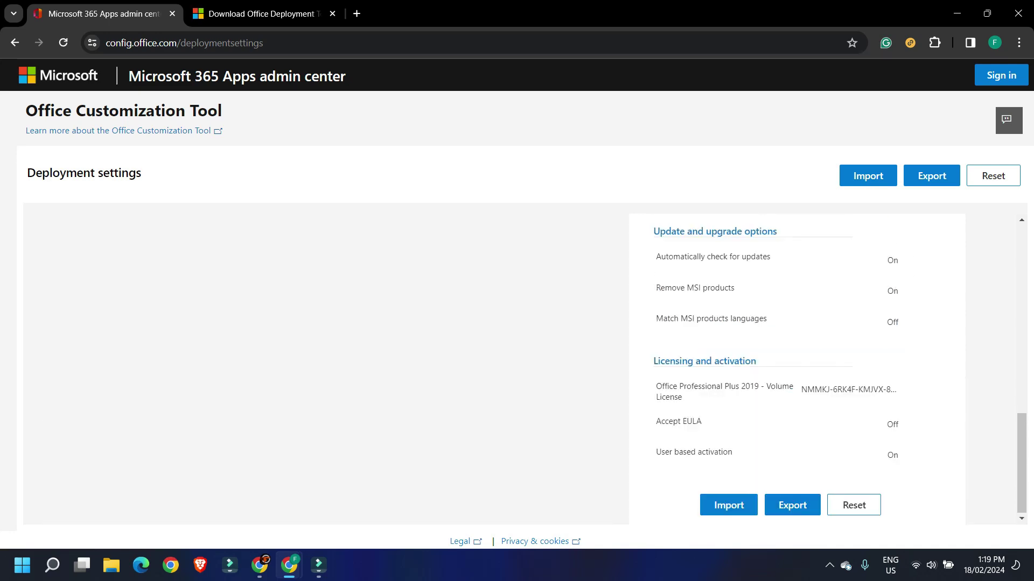
# Accept the existing settings in the Installation and the Update and upgrade sections and continue to licensing.
pyautogui.scroll(10, 323, 366)
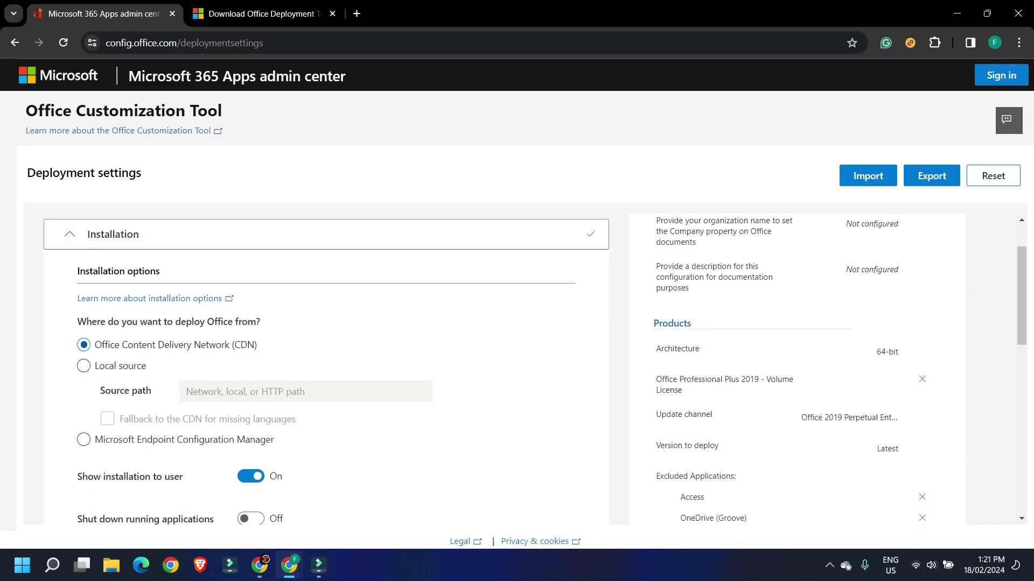
pyautogui.scroll(-4, 323, 366)
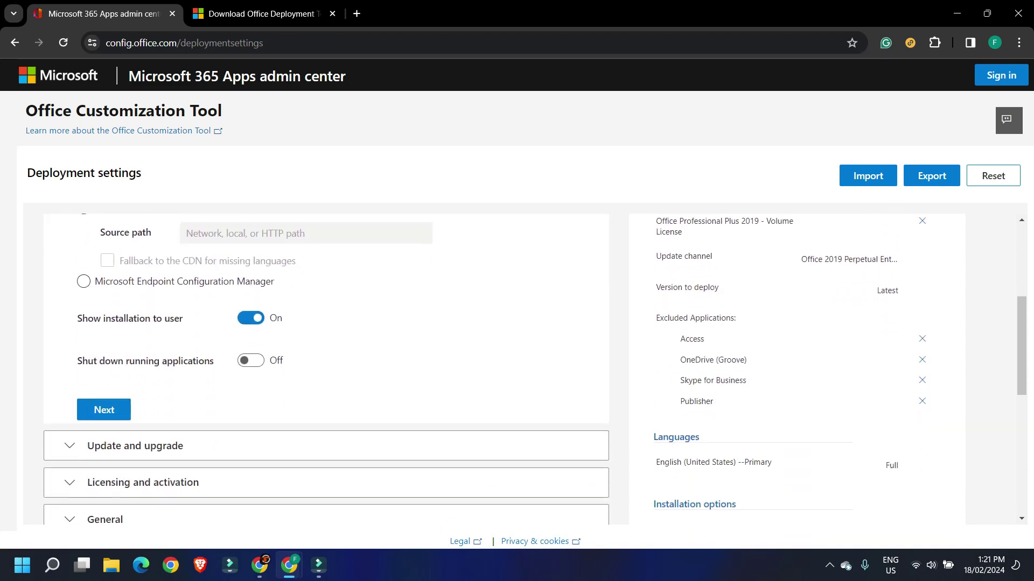
pyautogui.click(104, 367)
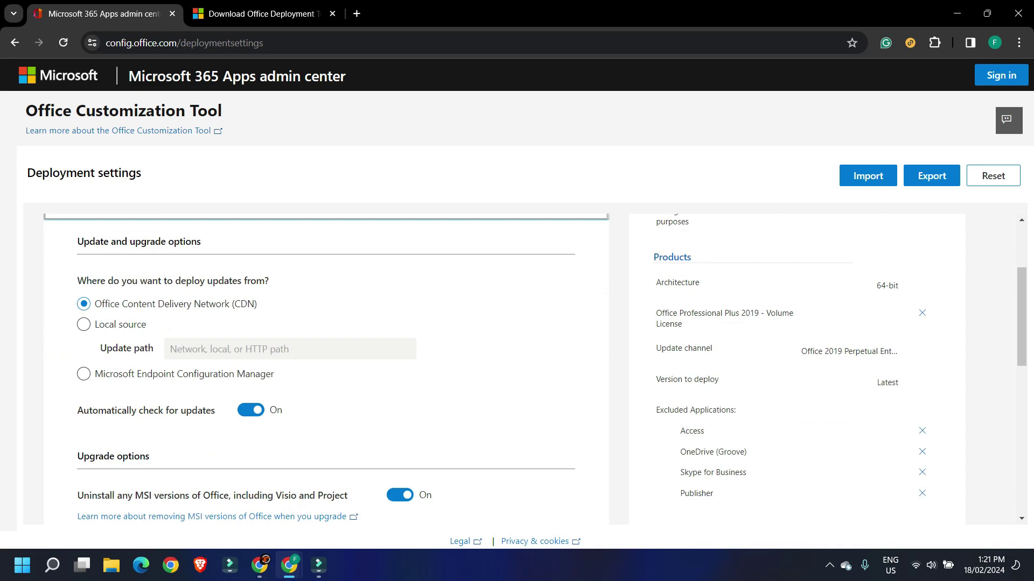
pyautogui.scroll(-6, 323, 366)
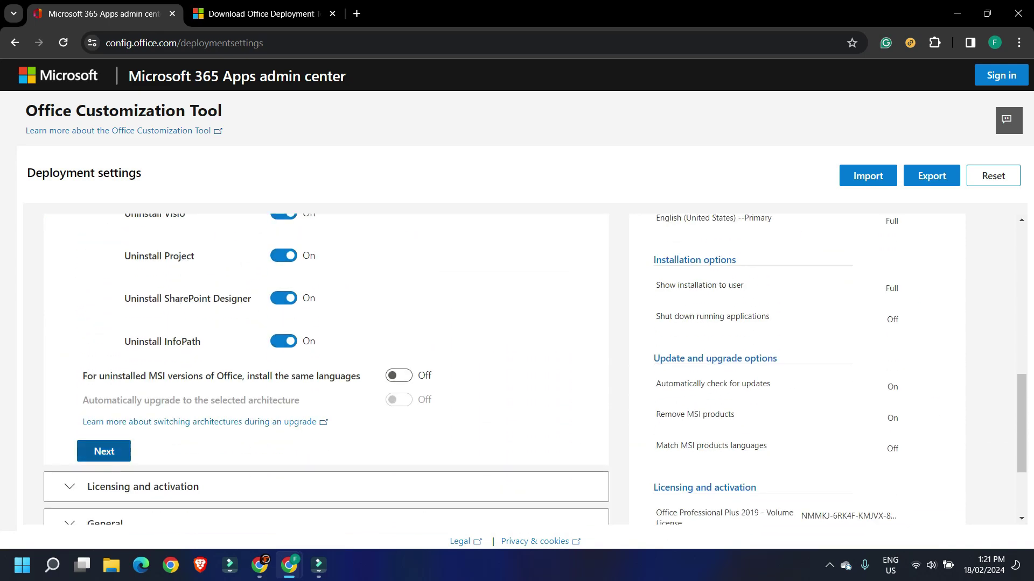
pyautogui.click(104, 451)
# Select the KMS product key option for Office Professional Plus 2019 and complete the licensing and activation section.
pyautogui.click(397, 370)
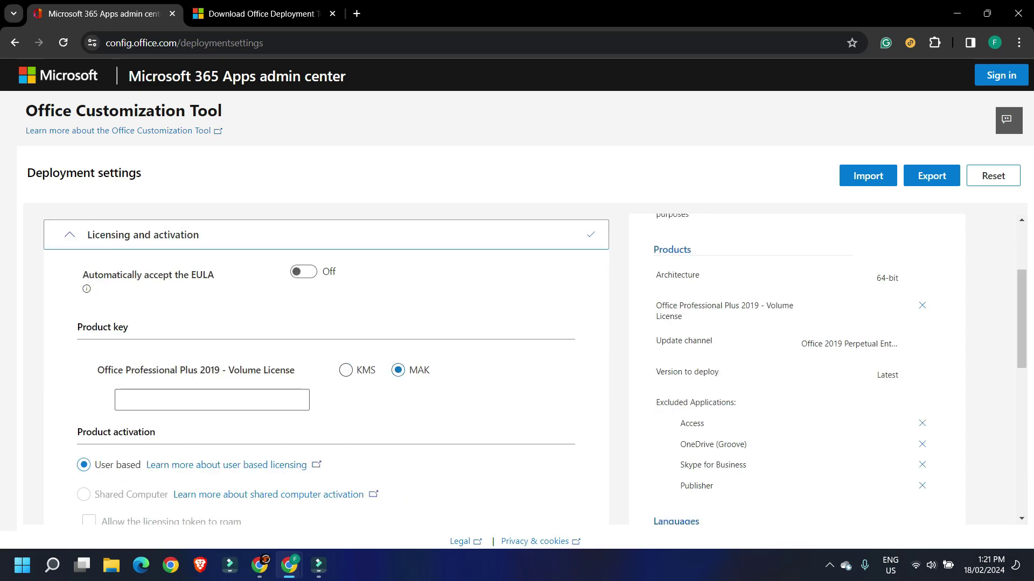
pyautogui.click(346, 369)
pyautogui.scroll(-4, 326, 369)
pyautogui.click(104, 422)
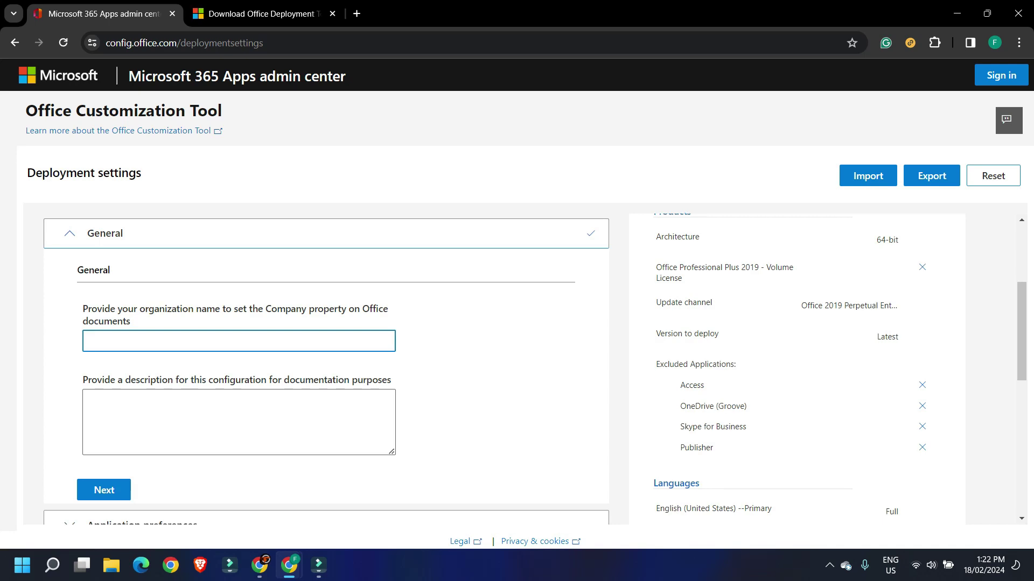
# Complete the General section with the organization name and description left blank.
pyautogui.scroll(-3, 323, 366)
pyautogui.click(104, 289)
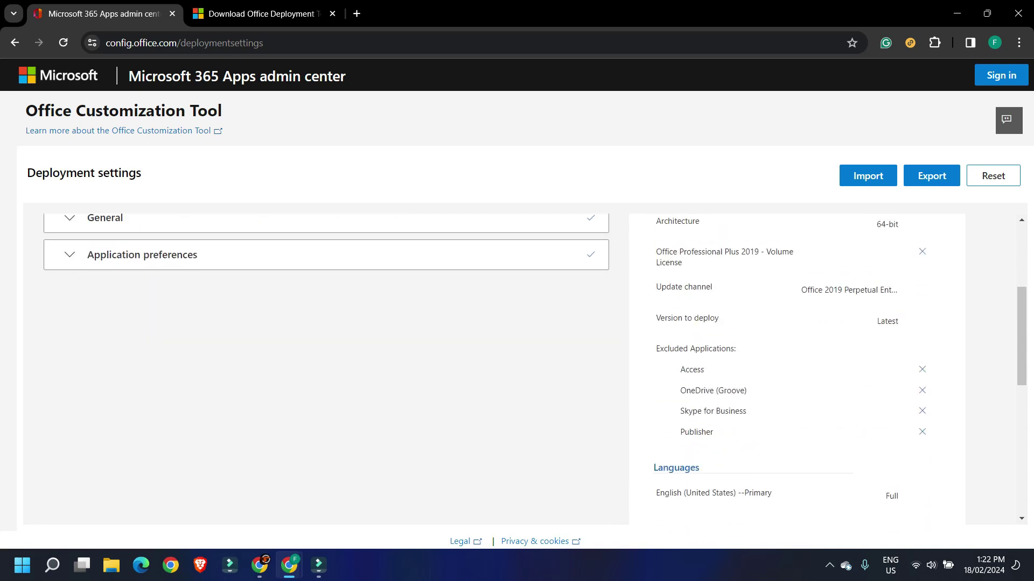
pyautogui.scroll(-3, 796, 367)
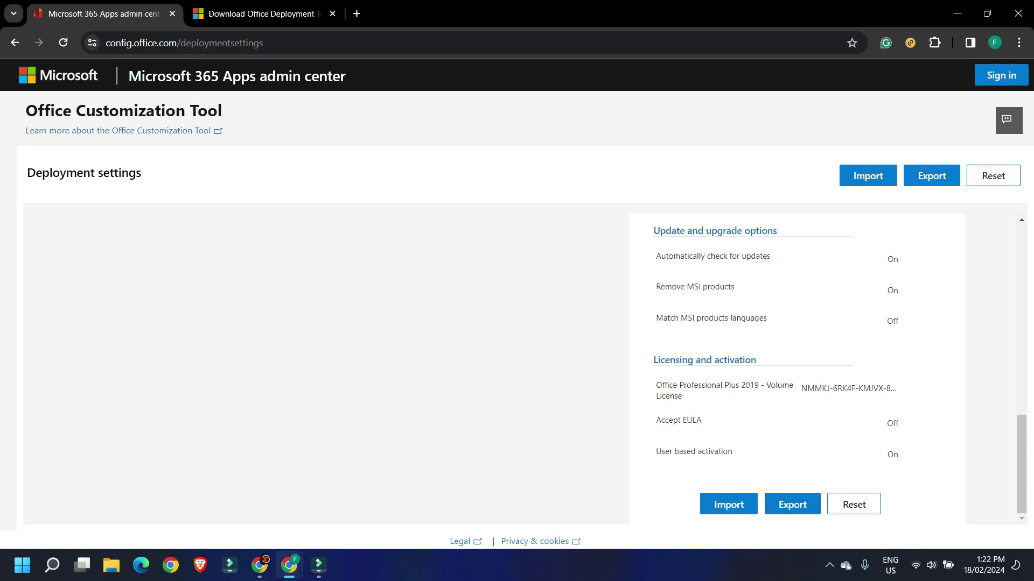
# Start exporting the configuration with Office Open XML formats as the default file format.
pyautogui.click(259, 565)
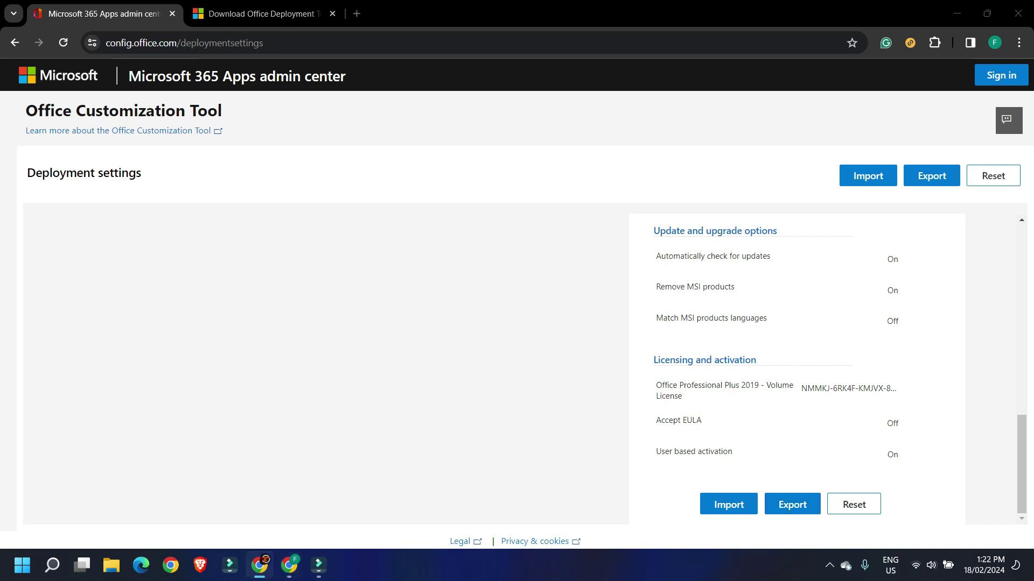
pyautogui.click(792, 504)
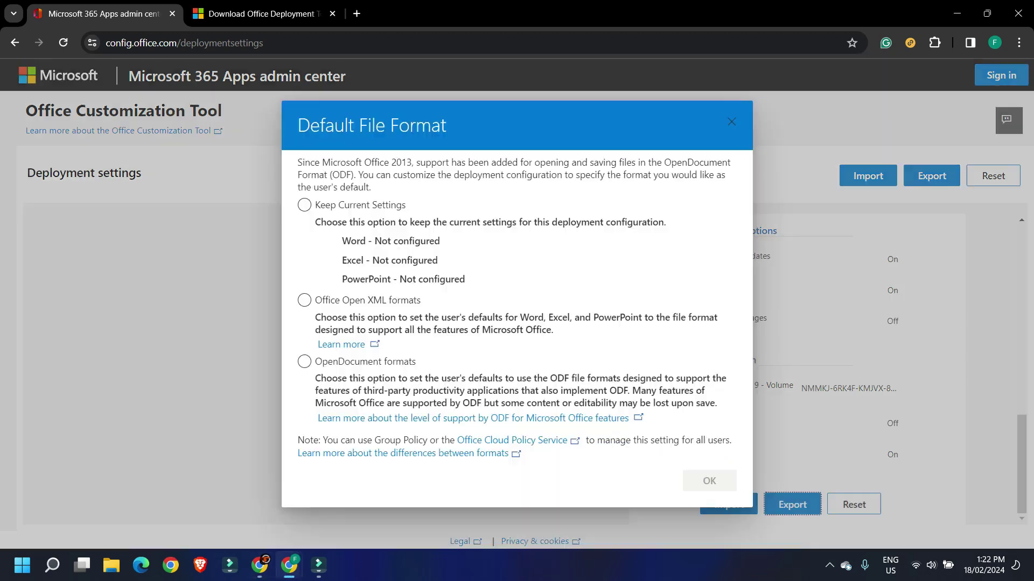
pyautogui.click(304, 300)
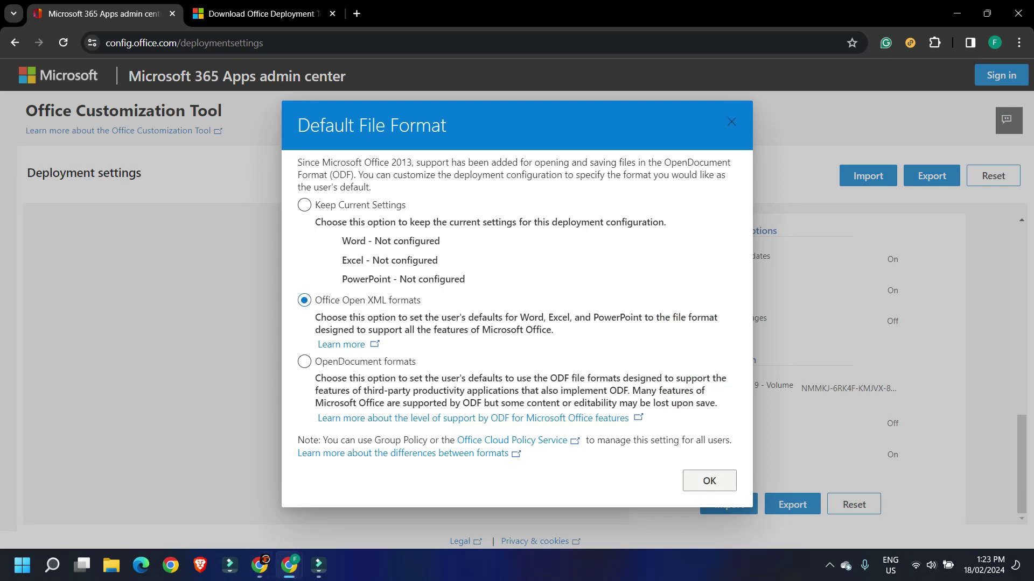
pyautogui.click(709, 481)
# Accept the license agreement and export the configuration to XML under the file name Office-2019-Pro-Plus.
pyautogui.scroll(-10, 510, 269)
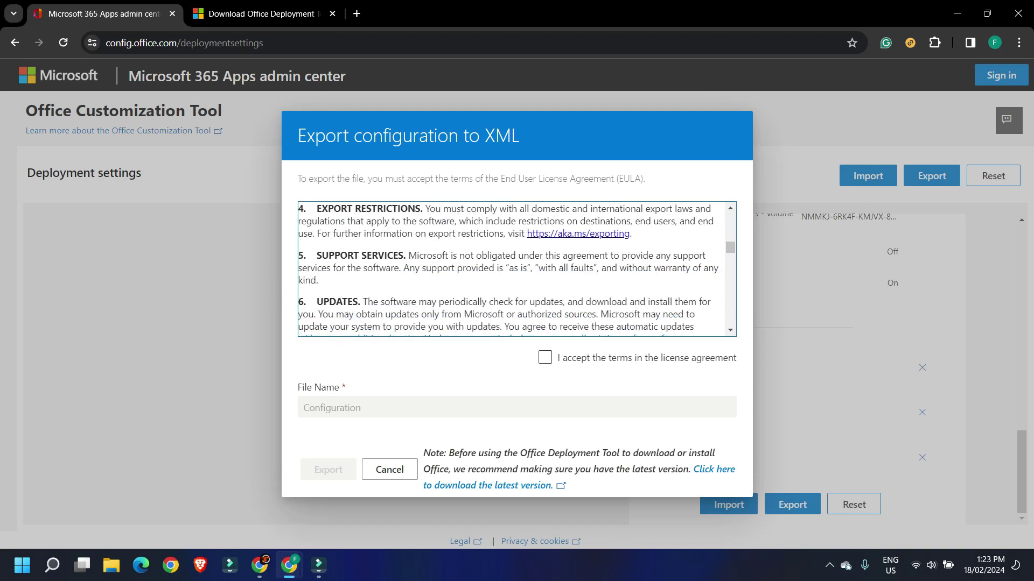
pyautogui.click(545, 357)
pyautogui.click(506, 408)
pyautogui.hotkey('ctrl', 'a')
pyautogui.press('BackSpace')
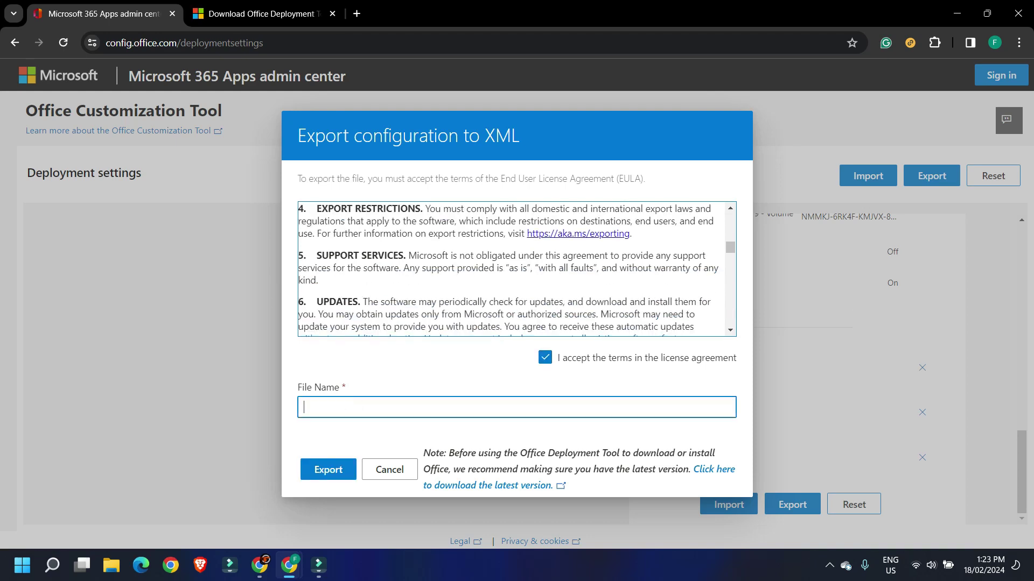
pyautogui.write('Office-2019-Pro-Plus')
pyautogui.hotkey('ctrl', 'a')
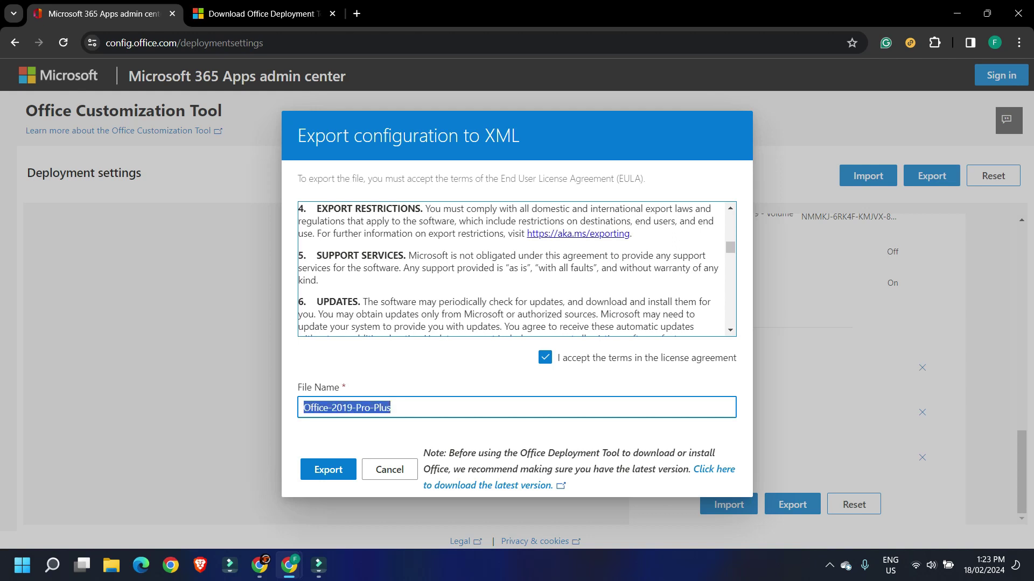
pyautogui.click(327, 469)
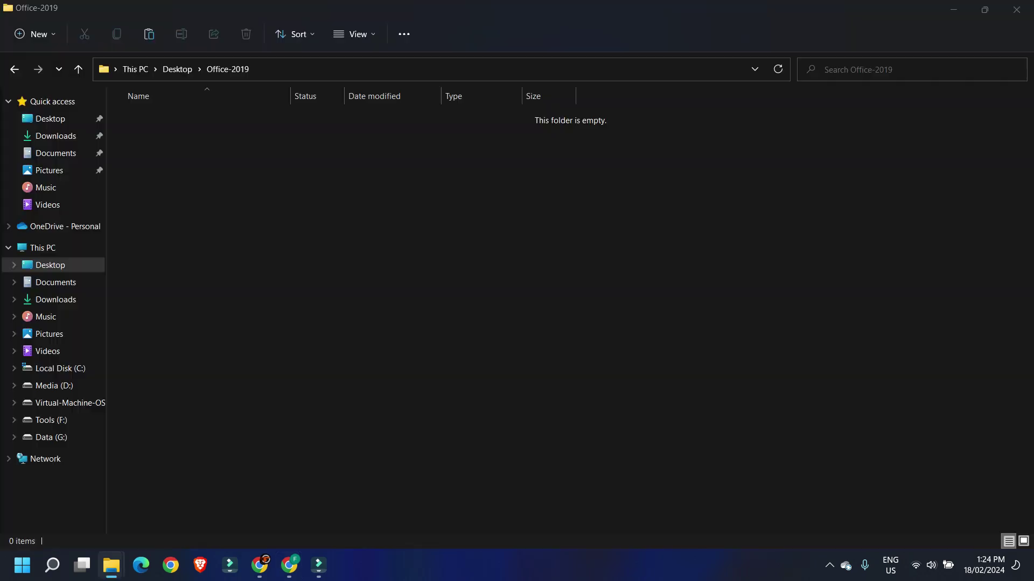
# Paste the exported Office-2019-Pro-Plus XML file into the Office-2019 folder on the desktop in File Explorer.
pyautogui.hotkey('ctrl', 'v')
pyautogui.moveTo(636, 282); pyautogui.dragTo(176, 103)
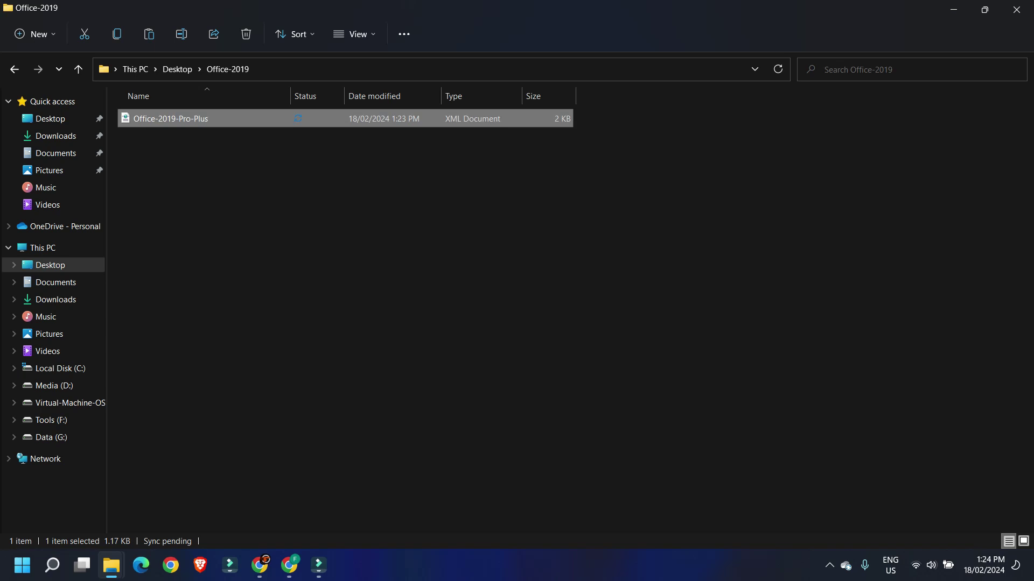
pyautogui.press('Escape')
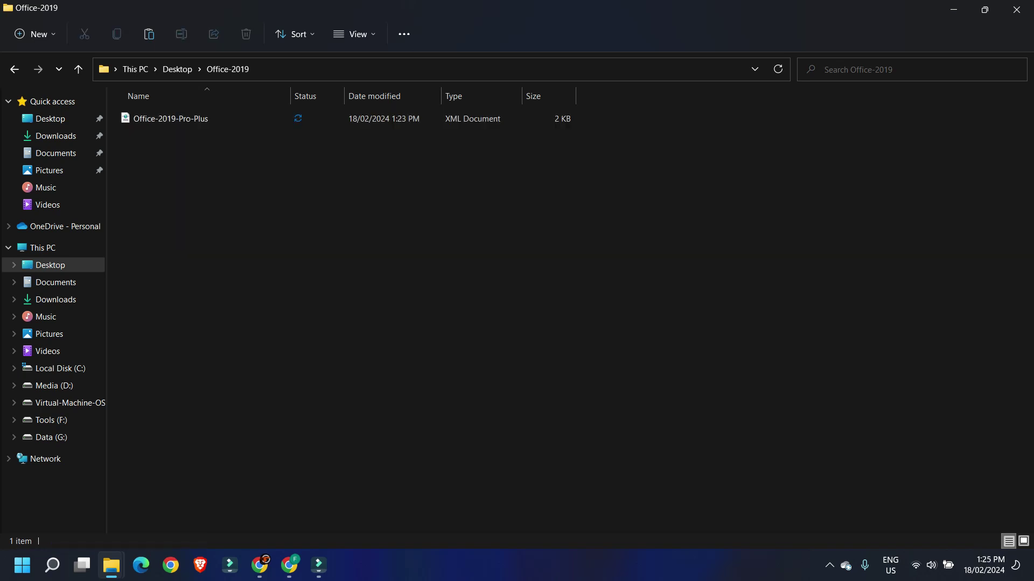
pyautogui.press('F9')
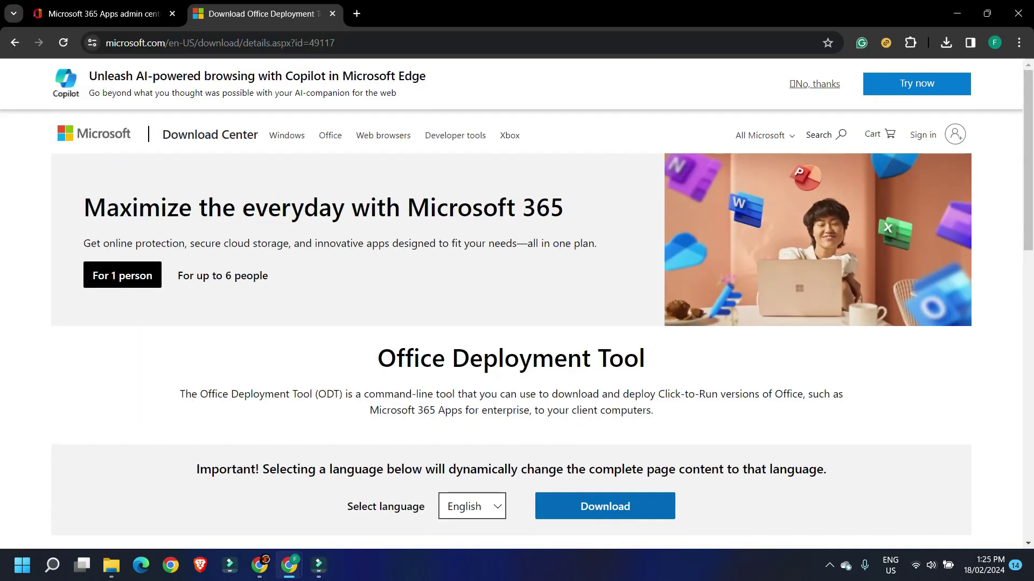
# Download the English version of the Office Deployment Tool from the Microsoft Download Center page.
pyautogui.click(219, 43)
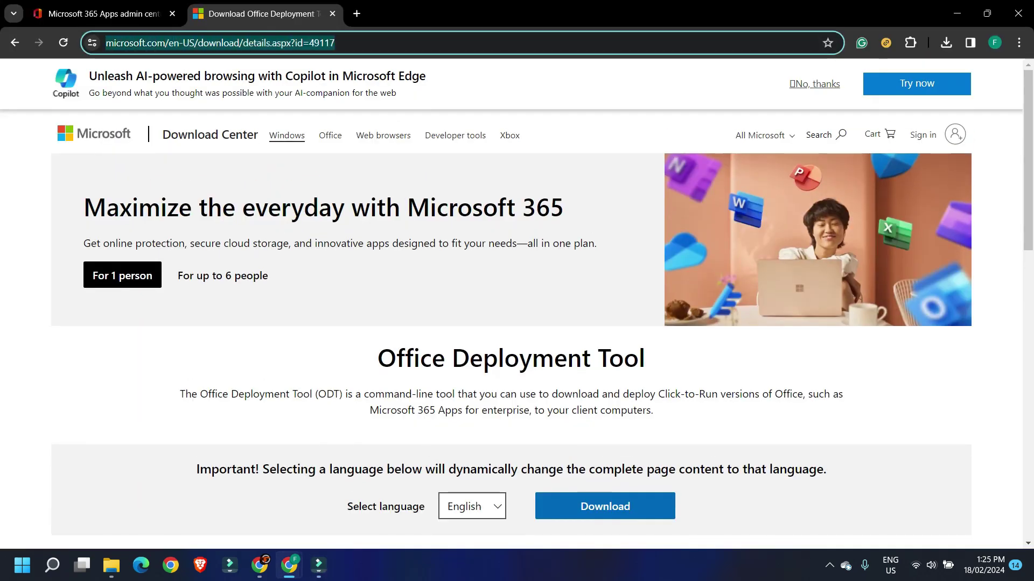
pyautogui.scroll(-3, 517, 301)
pyautogui.scroll(-1, 602, 307)
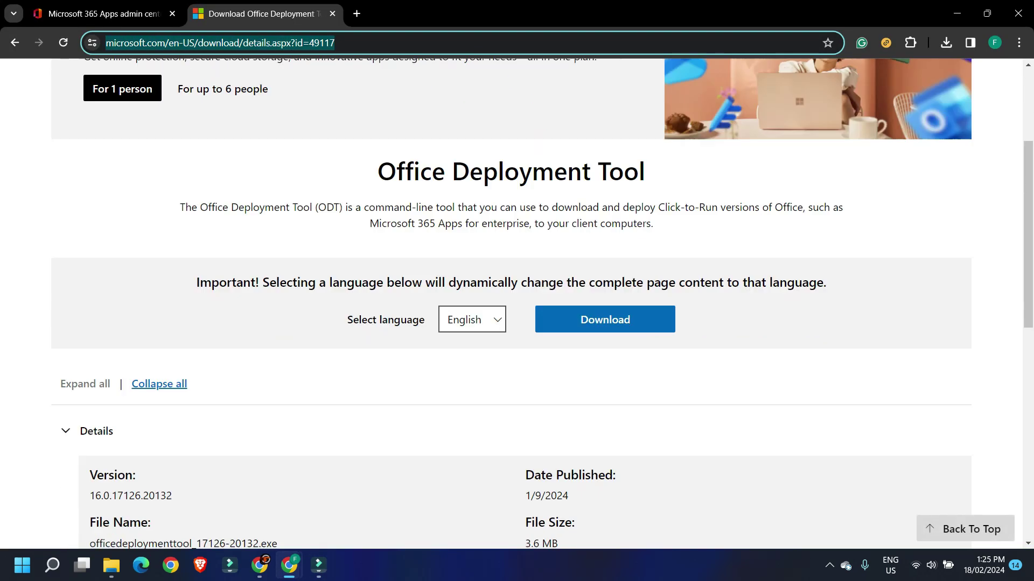
pyautogui.click(605, 305)
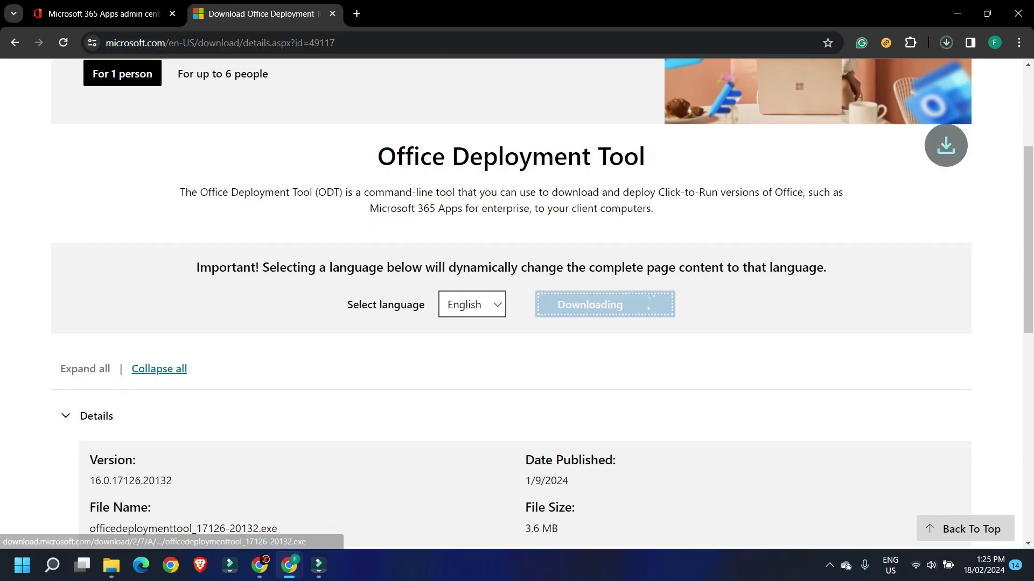
# Review and accept the Microsoft Software License Terms in the deployment tool's installer, and continue.
pyautogui.scroll(-8, 517, 296)
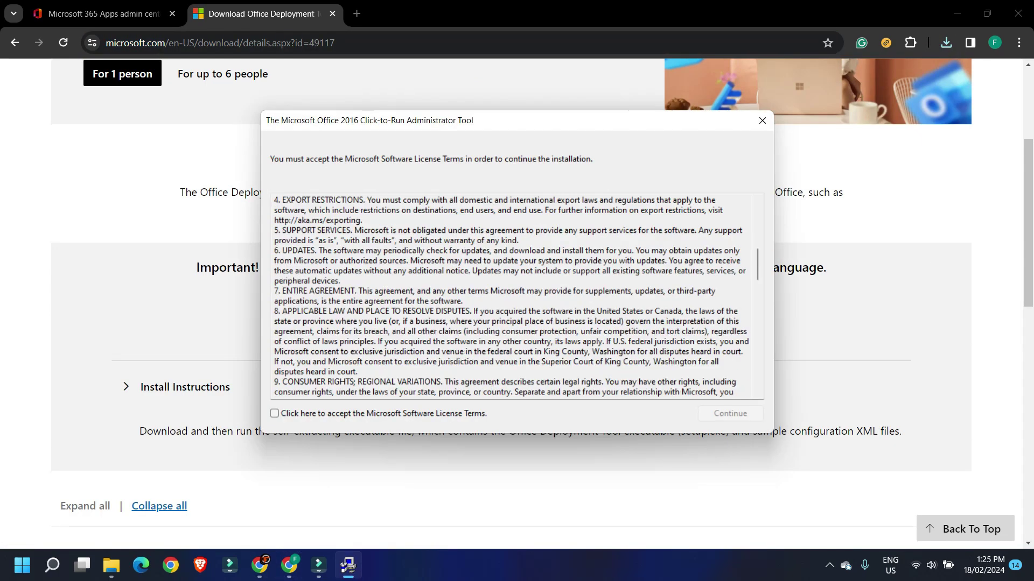
pyautogui.click(274, 413)
pyautogui.scroll(-15, 516, 296)
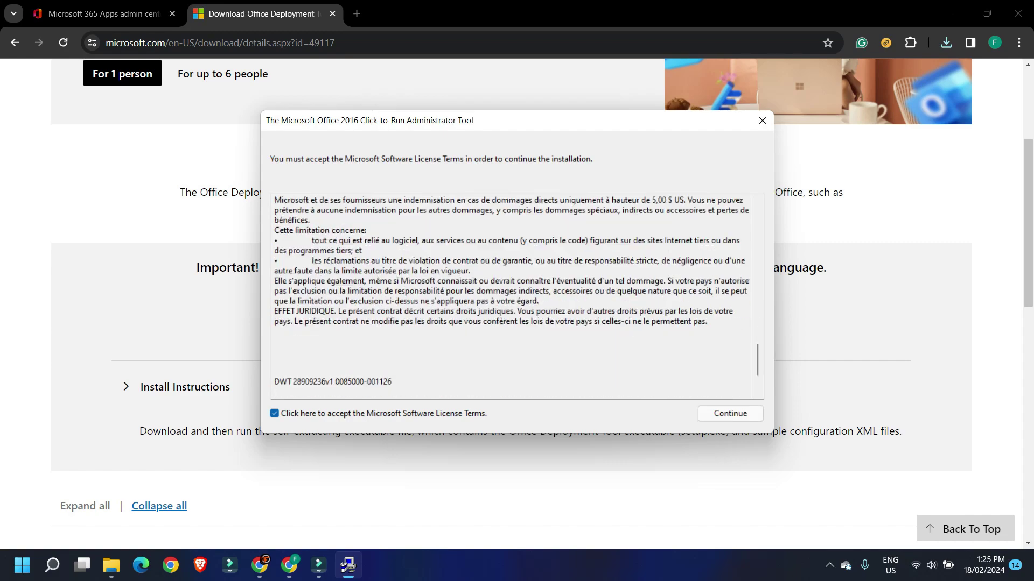
pyautogui.press('Return')
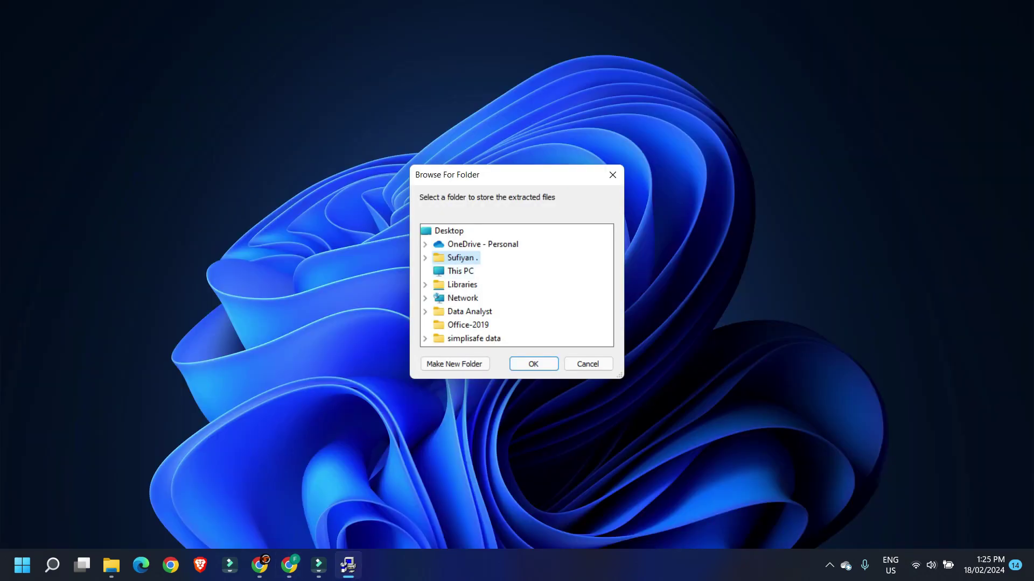
# Extract the deployment tool's files into the Office-2019 folder on the desktop.
pyautogui.scroll(1, 516, 285)
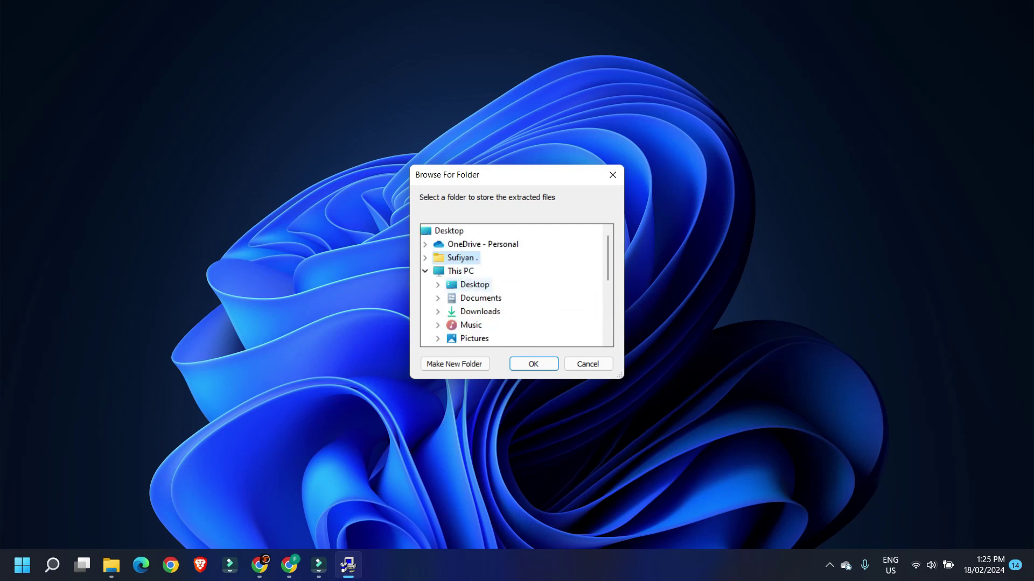
pyautogui.click(437, 284)
pyautogui.scroll(-1, 495, 285)
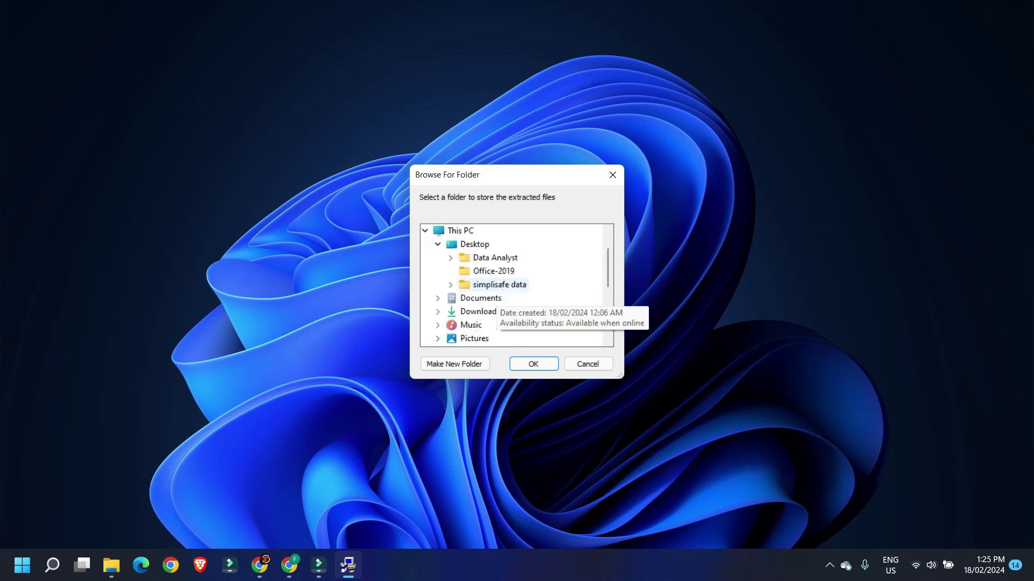
pyautogui.click(488, 271)
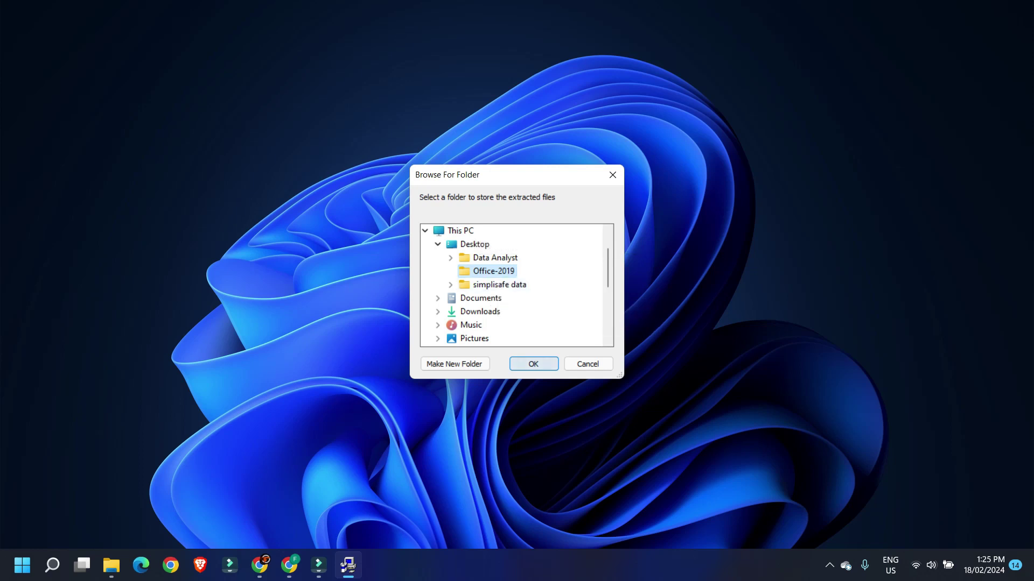
pyautogui.click(533, 364)
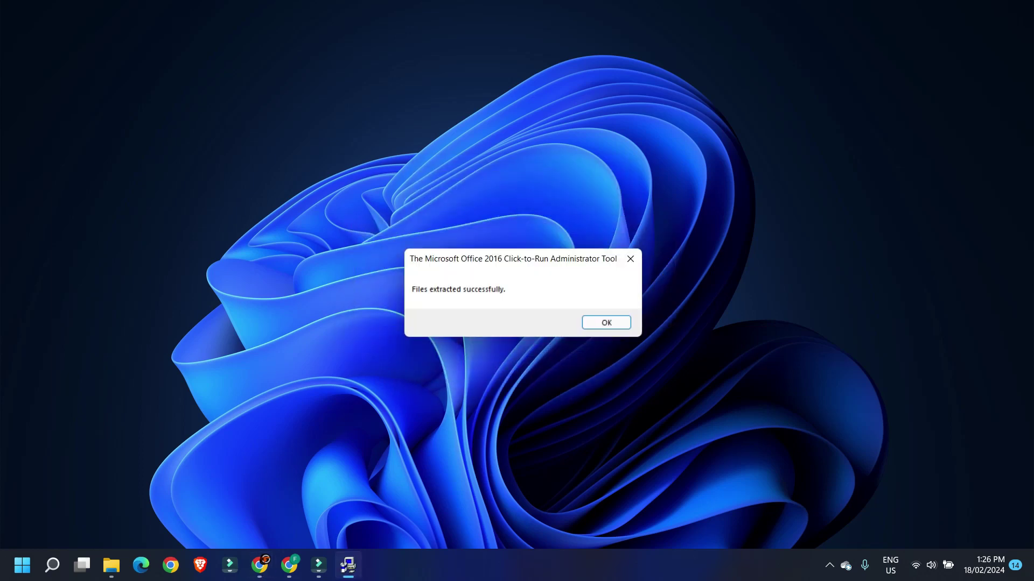
pyautogui.press('Return')
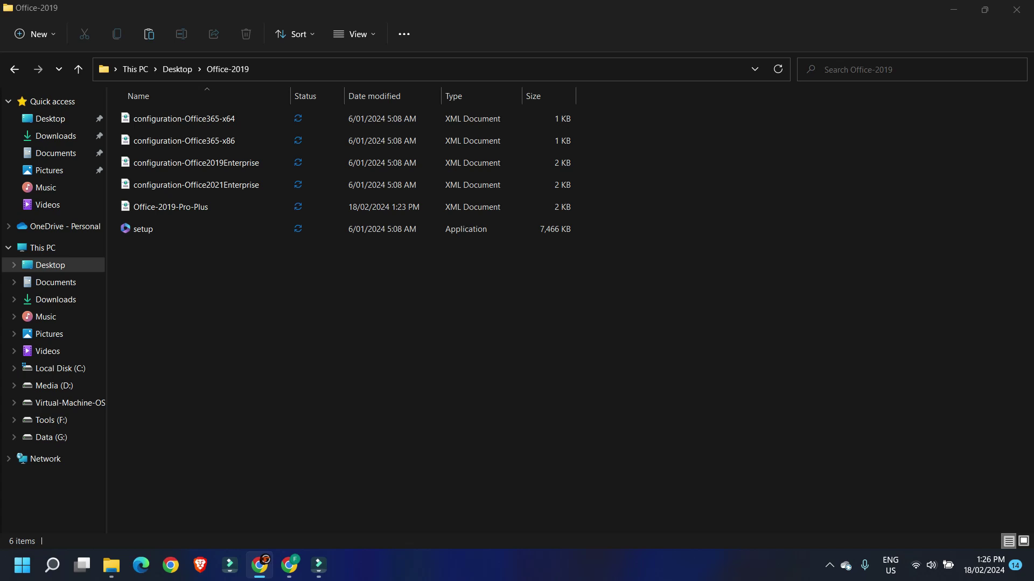
# Permanently delete the four sample configuration XML files from the Office-2019 folder, keeping Office-2019-Pro-Plus and setup.
pyautogui.click(376, 229)
pyautogui.click(639, 207)
pyautogui.moveTo(639, 192); pyautogui.dragTo(377, 116)
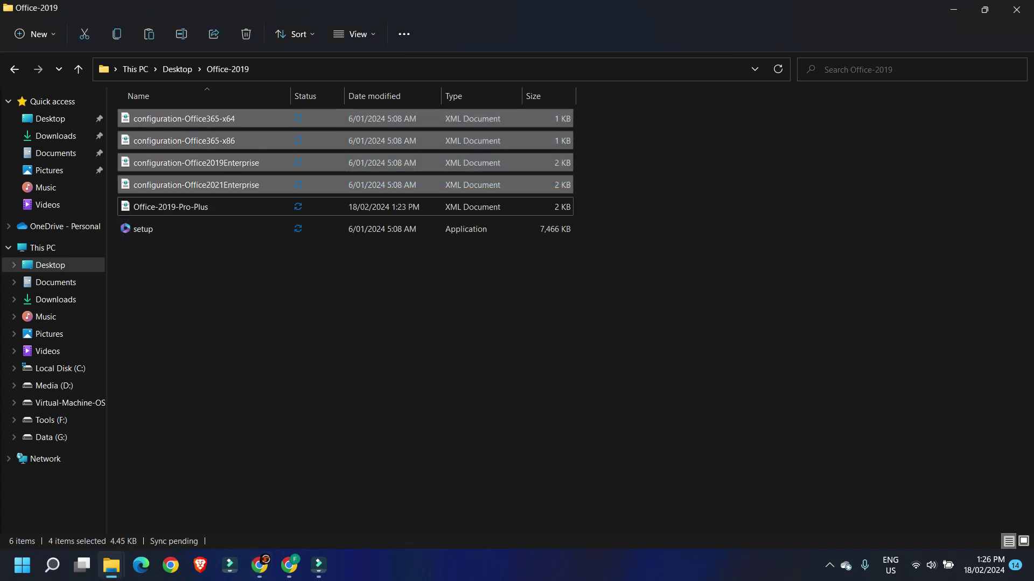
pyautogui.hotkey('shift', 'Delete')
pyautogui.press('Return')
pyautogui.press('Return')
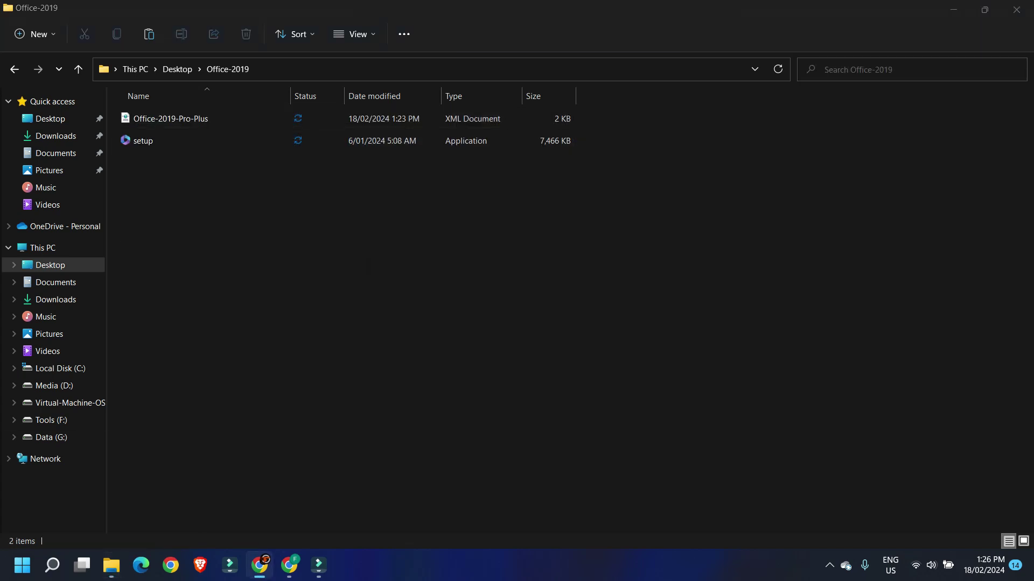
# Copy the full path of the Office-2019 folder in File Explorer.
pyautogui.moveTo(542, 271); pyautogui.dragTo(192, 121)
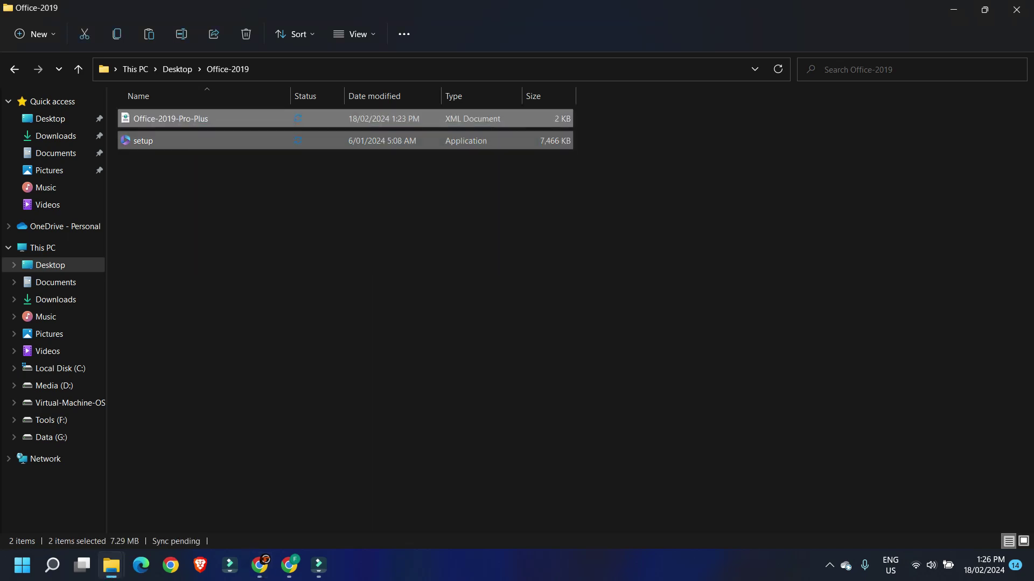
pyautogui.moveTo(436, 337)
pyautogui.mouseDown()
pyautogui.moveTo(217, 118)
pyautogui.moveTo(436, 338)
pyautogui.mouseUp()
pyautogui.click(281, 69)
pyautogui.click(281, 69)
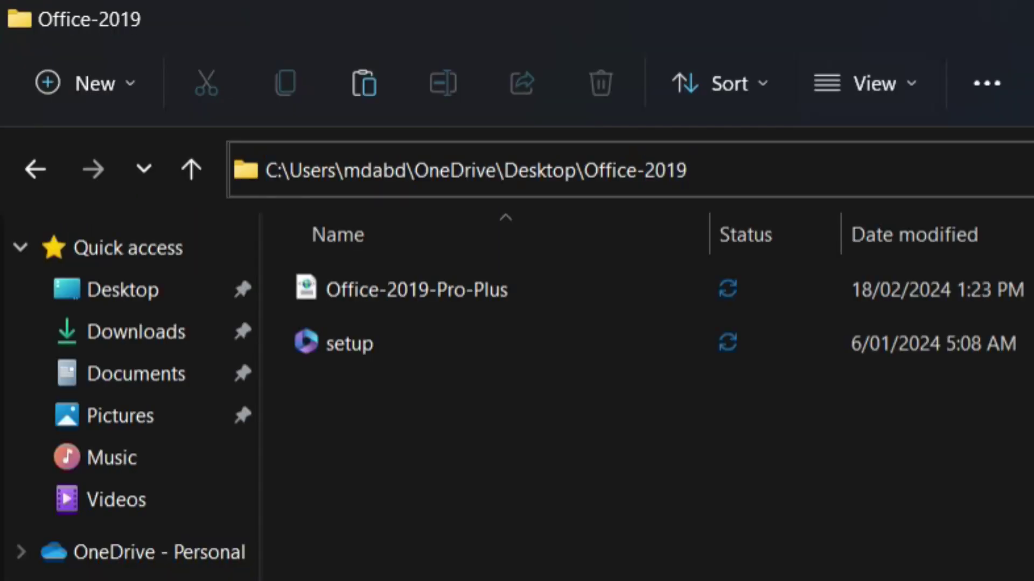
pyautogui.hotkey('ctrl', 'a')
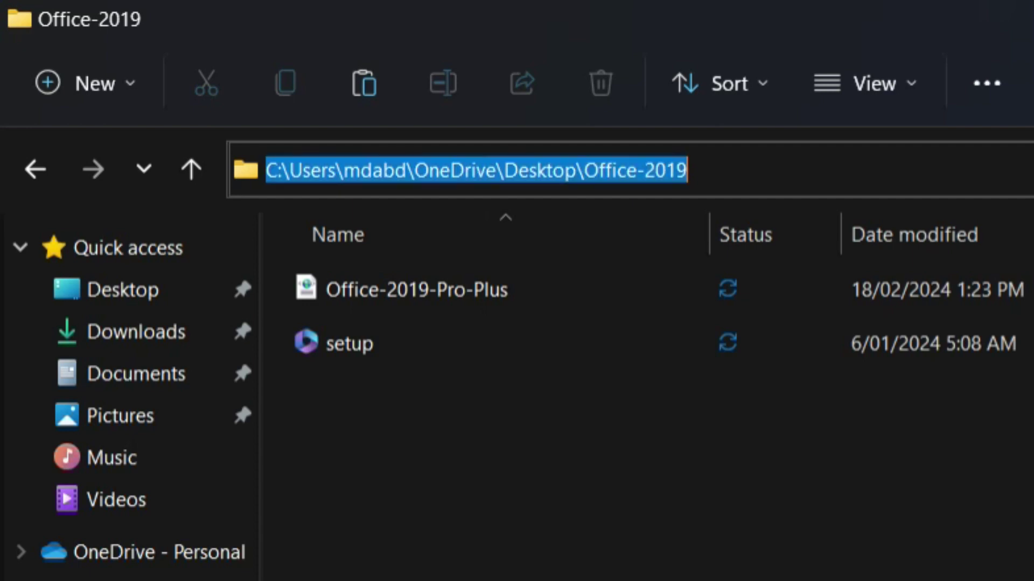
pyautogui.hotkey('ctrl', 'c')
pyautogui.press('Escape')
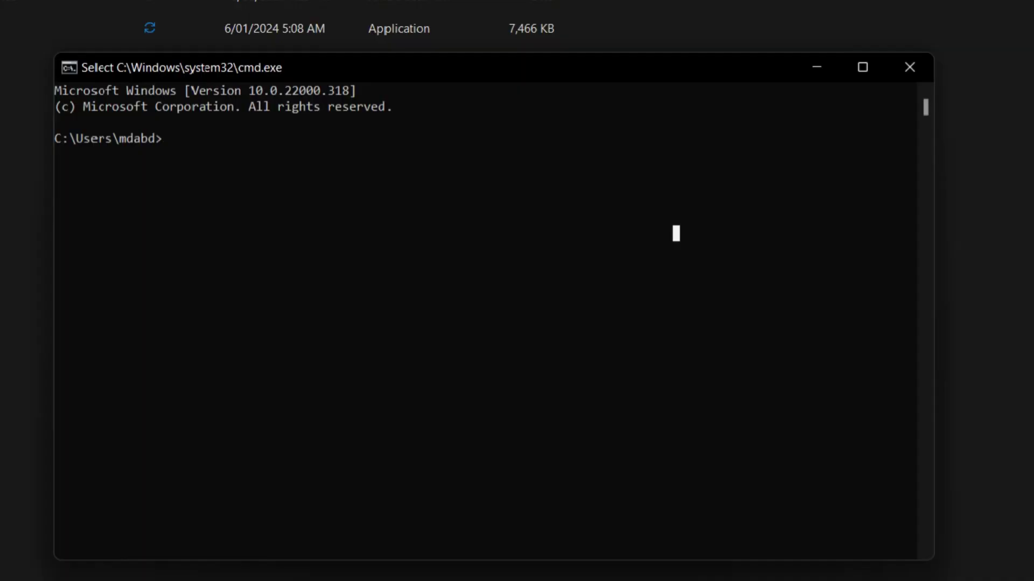
# In Command Prompt, change the working directory with cd to the copied Office-2019 folder path.
pyautogui.write('cd')
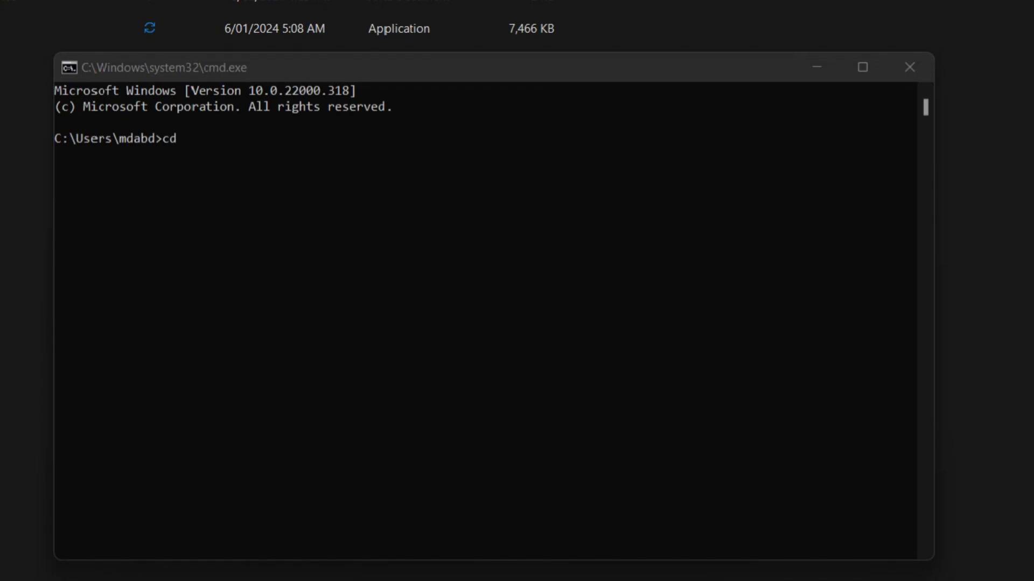
pyautogui.hotkey('ctrl', 'v')
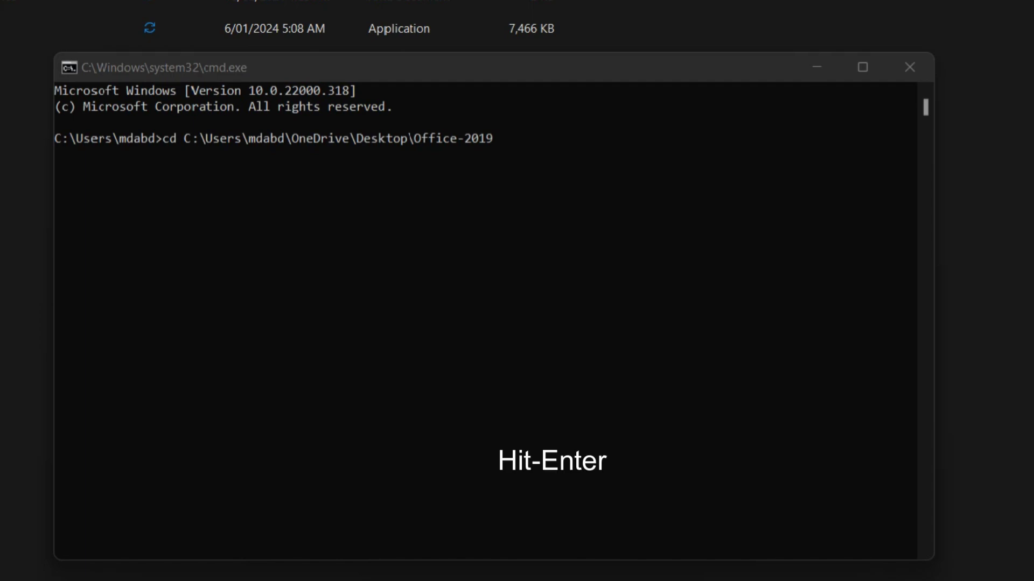
pyautogui.press('Return')
# Run setup /configure Office-2019-Pro-Plus.xml to install Office, copying the configuration file's name from File Explorer.
pyautogui.write('setup /')
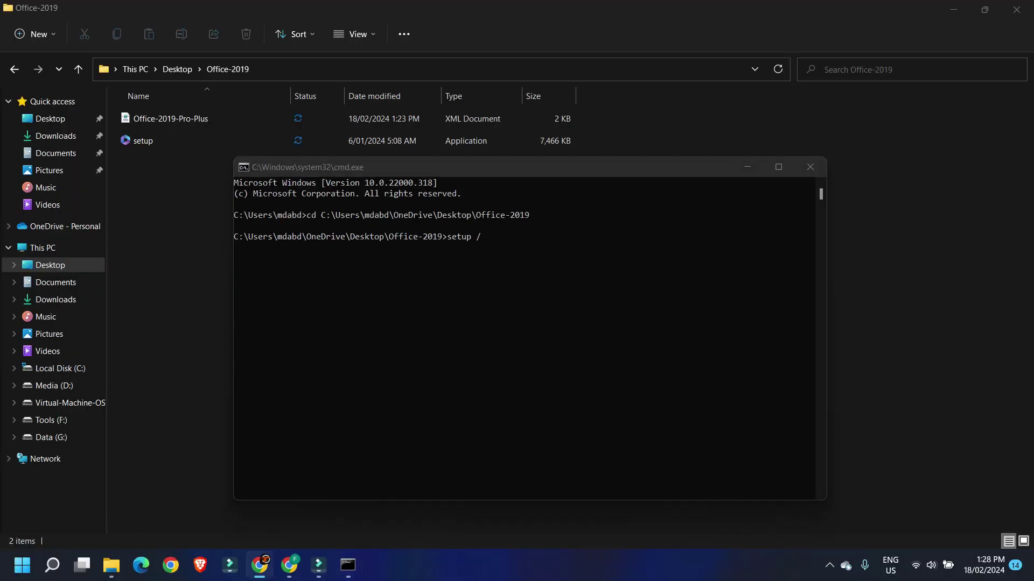
pyautogui.write('configure')
pyautogui.click(530, 237)
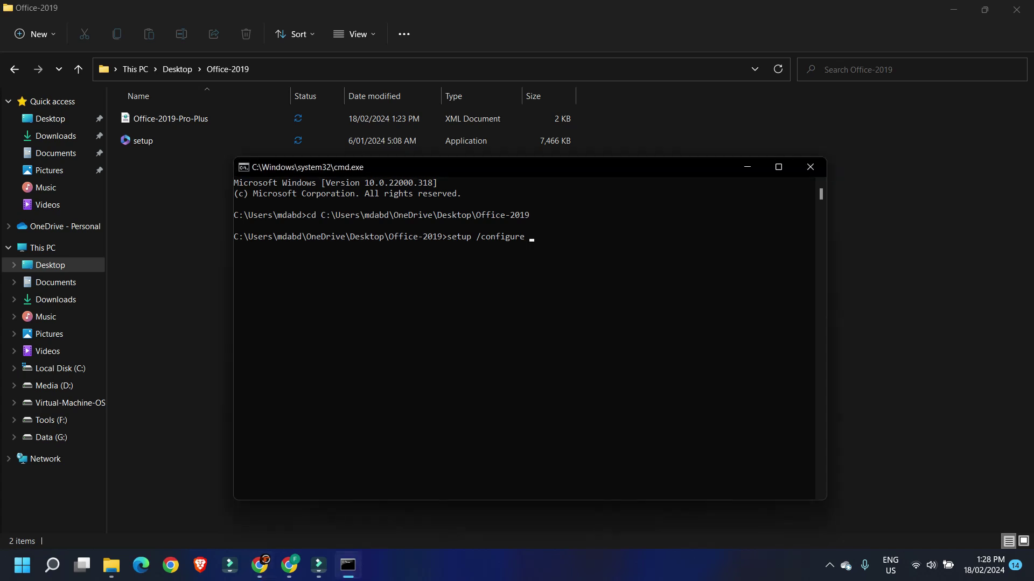
pyautogui.rightClick(203, 118)
pyautogui.rightClick(190, 124)
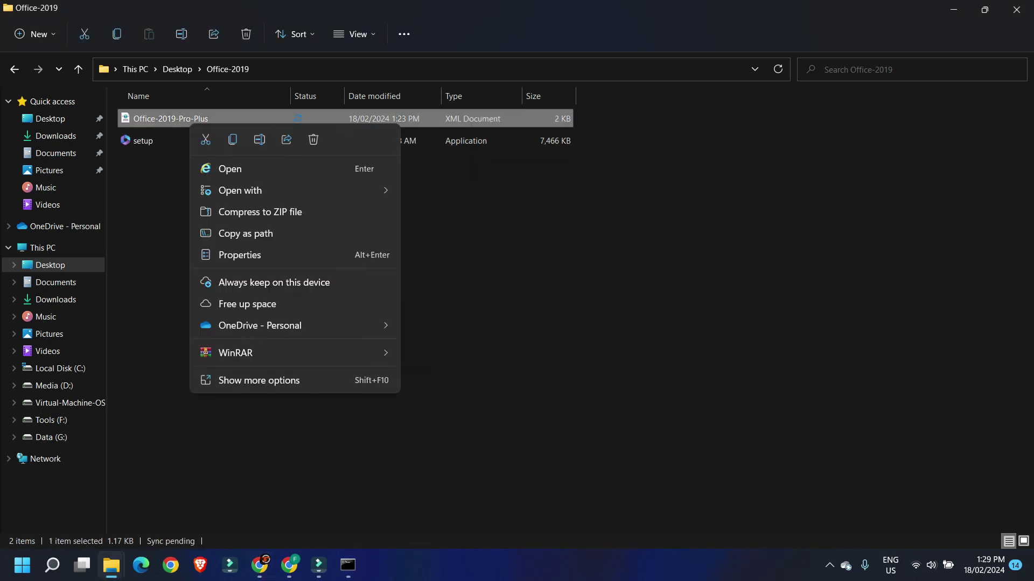
pyautogui.click(259, 139)
pyautogui.rightClick(218, 120)
pyautogui.click(240, 162)
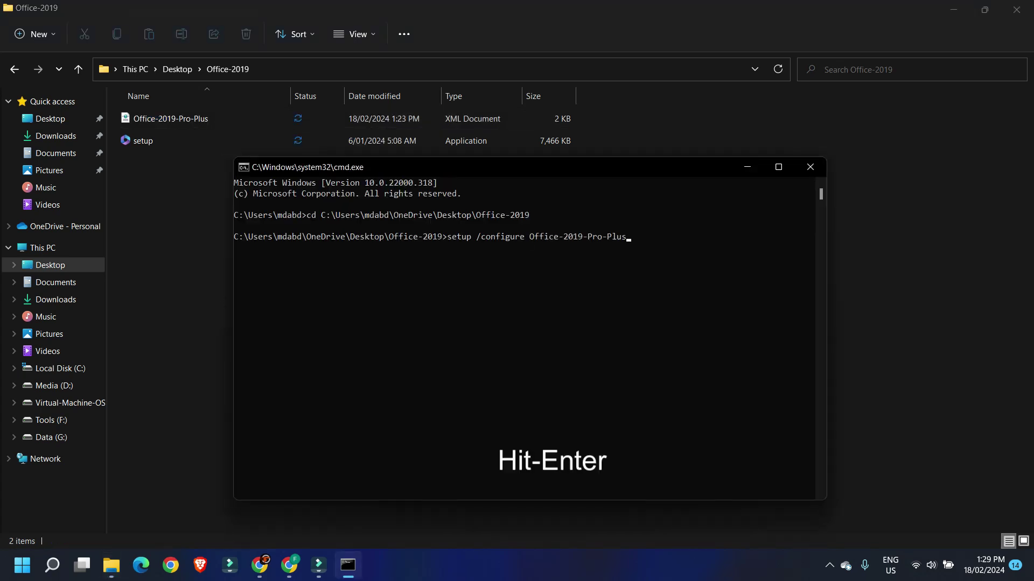
pyautogui.write('.xml')
pyautogui.press('Return')
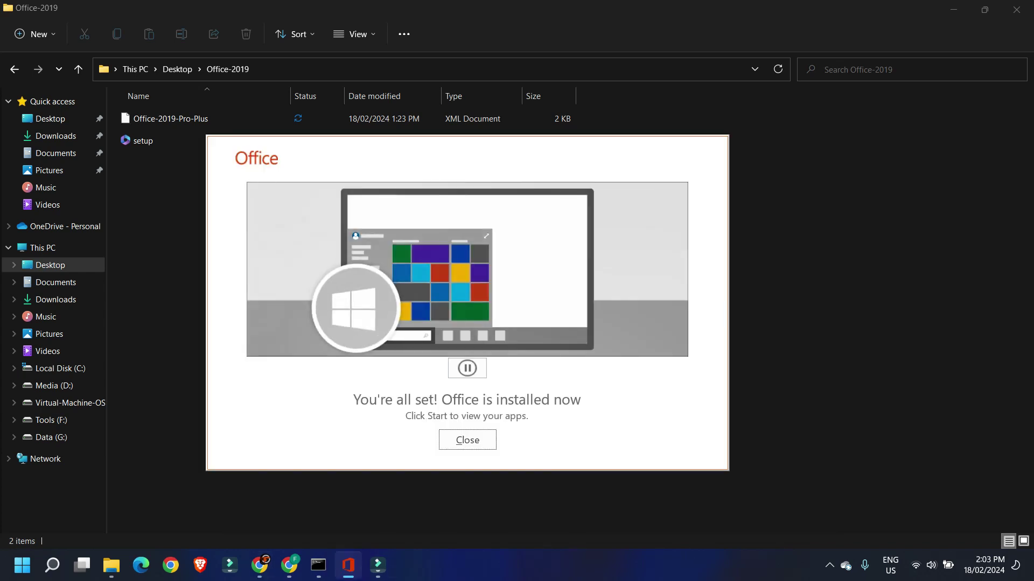
# Launch Excel and accept the Microsoft Office License Agreement to reach its start screen.
pyautogui.press('super')
pyautogui.write('excel')
pyautogui.press('Return')
pyautogui.press('super+d')
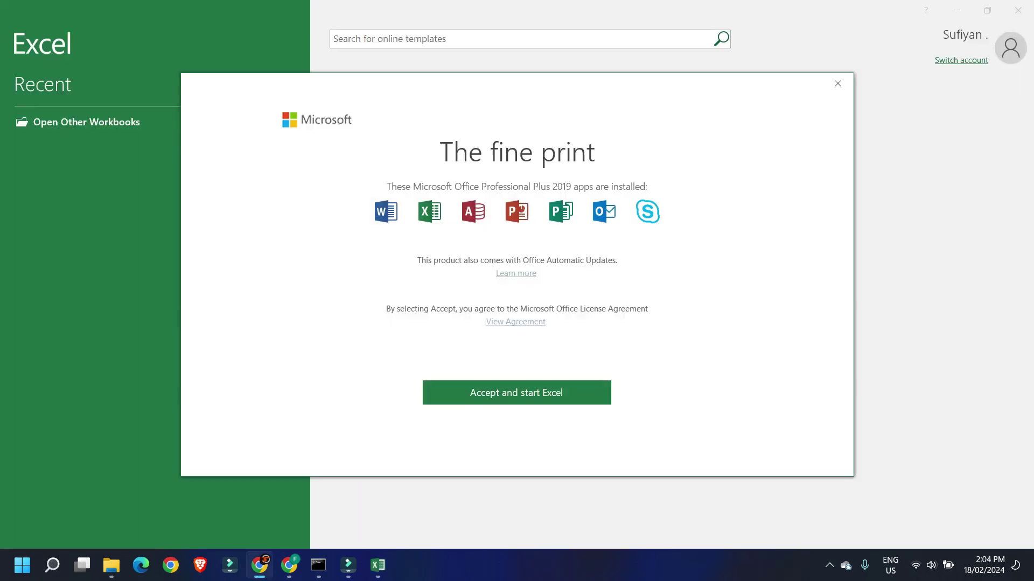
pyautogui.press('Return')
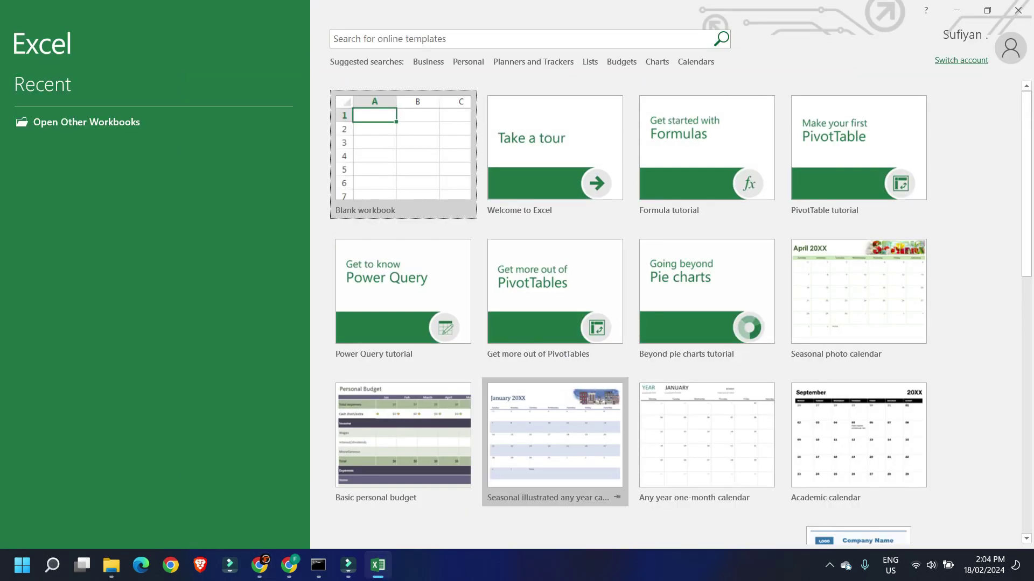